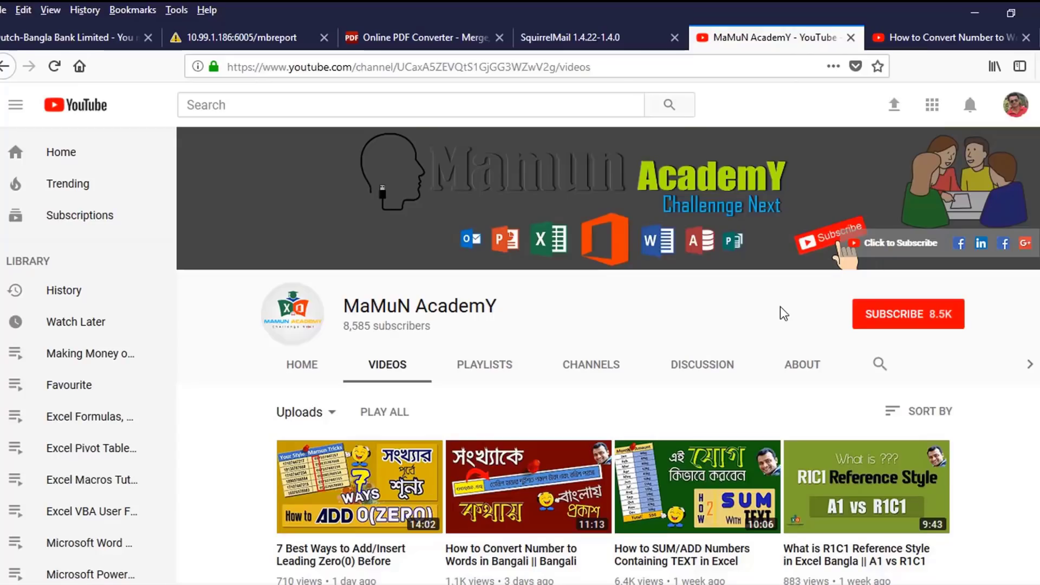
# Subscribe to the tutorial channel, set its bell to all notifications, and view recent notifications
pyautogui.click(903, 322)
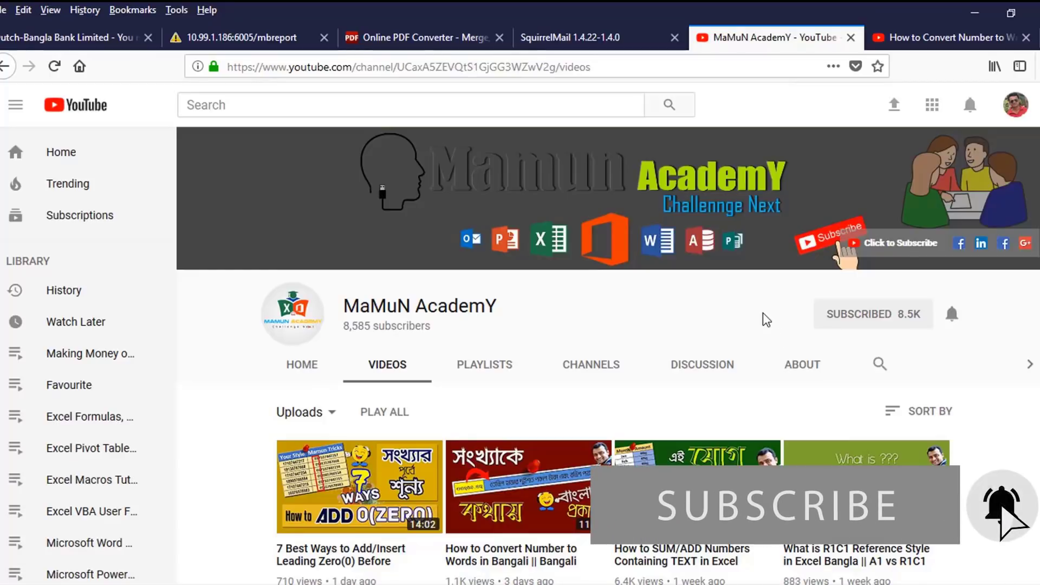
pyautogui.click(952, 315)
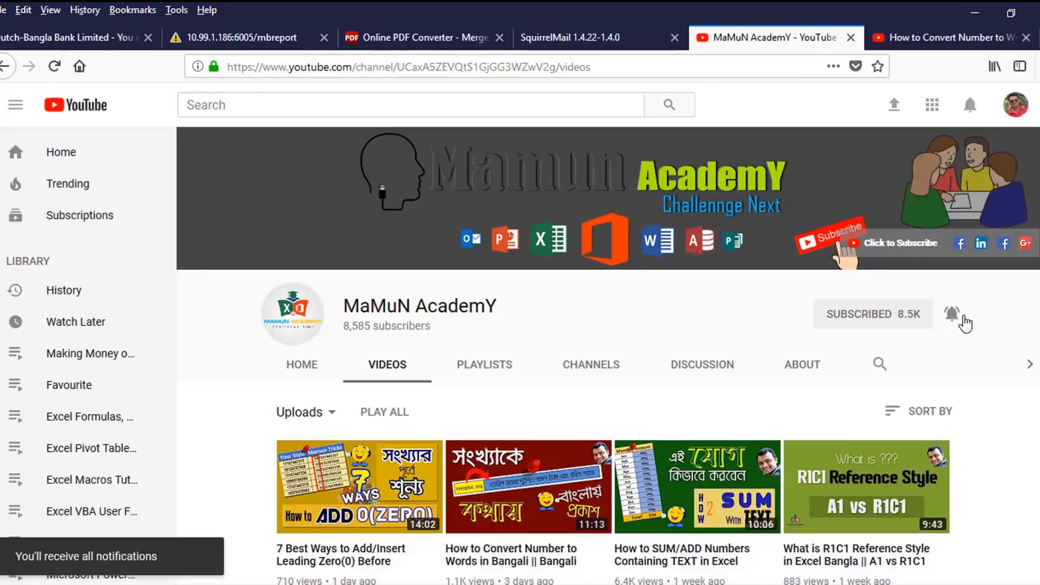
pyautogui.click(969, 105)
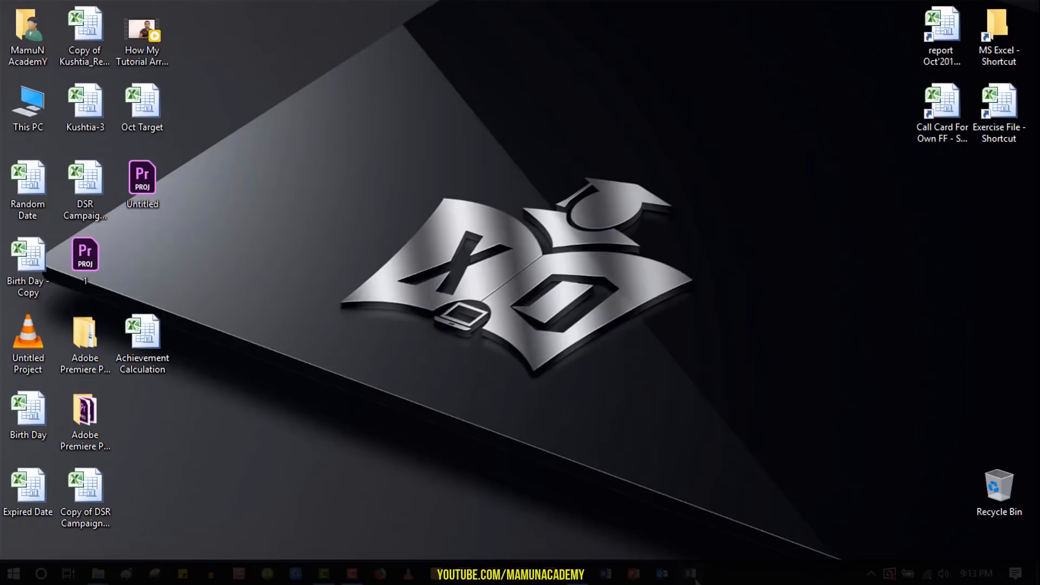
# Launch Excel, briefly open and close Word, then create blank workbook Book1
pyautogui.click(689, 573)
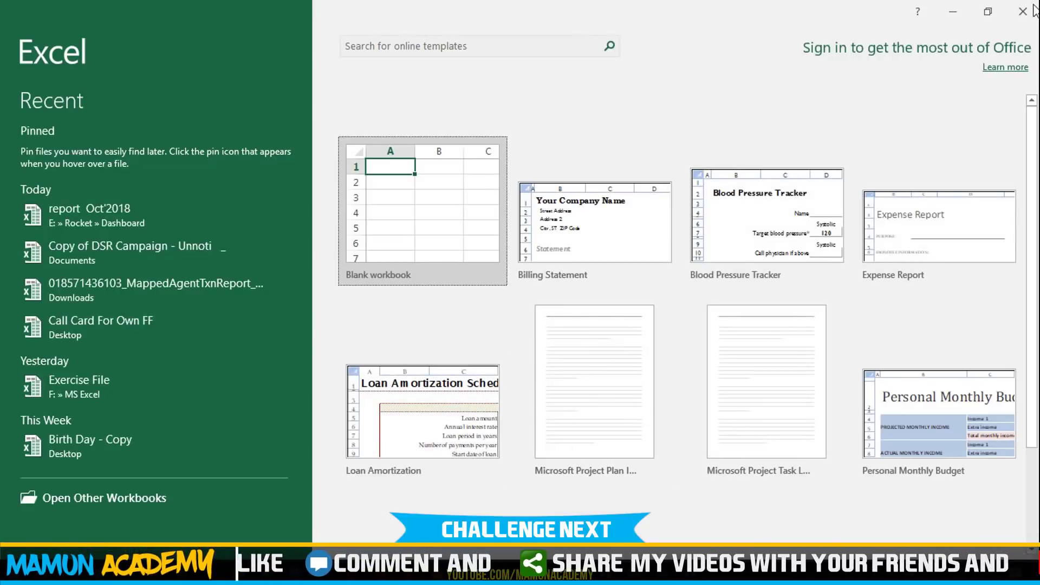
pyautogui.click(952, 13)
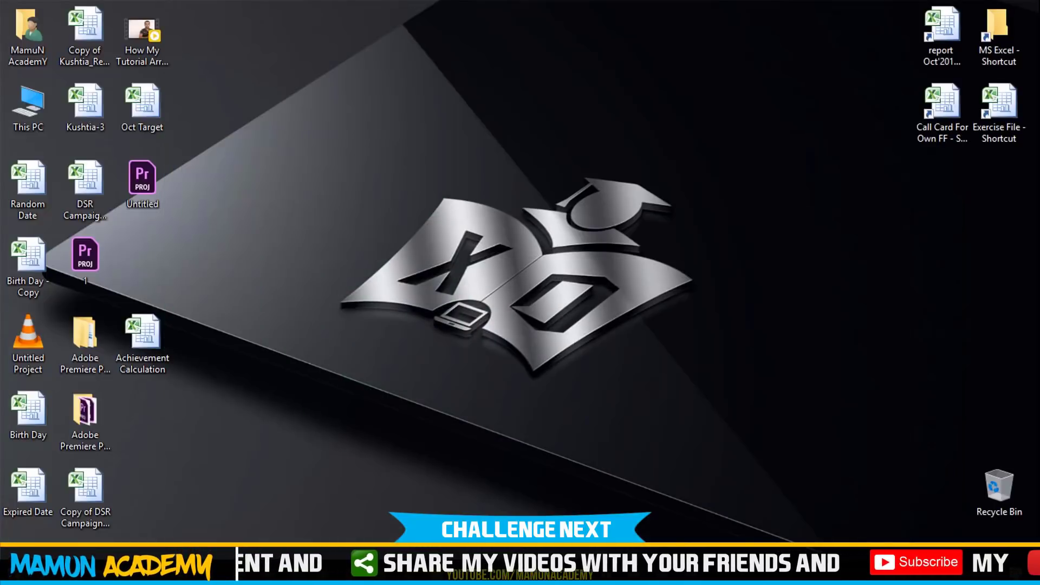
pyautogui.click(608, 574)
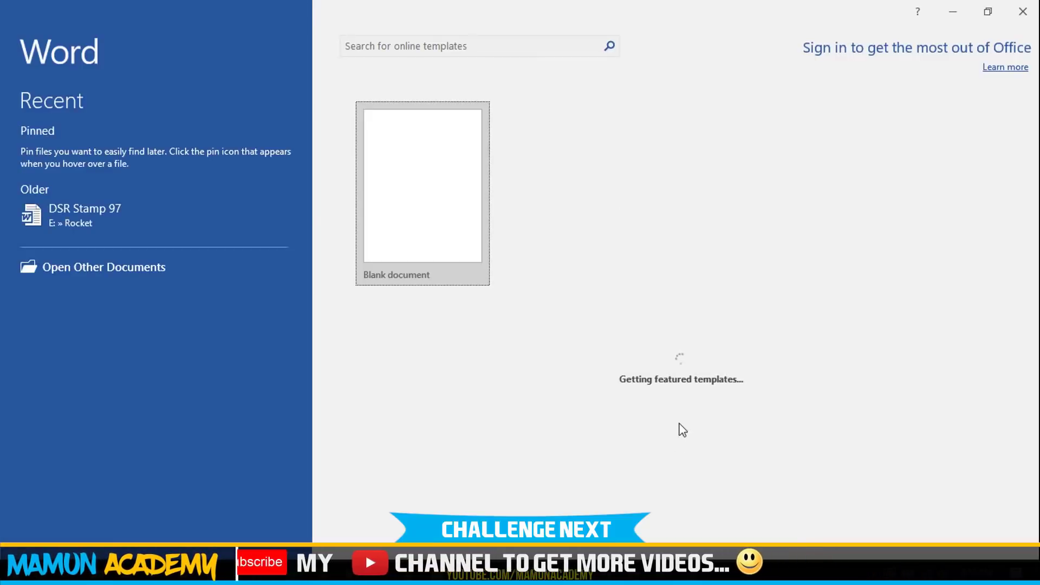
pyautogui.click(1020, 12)
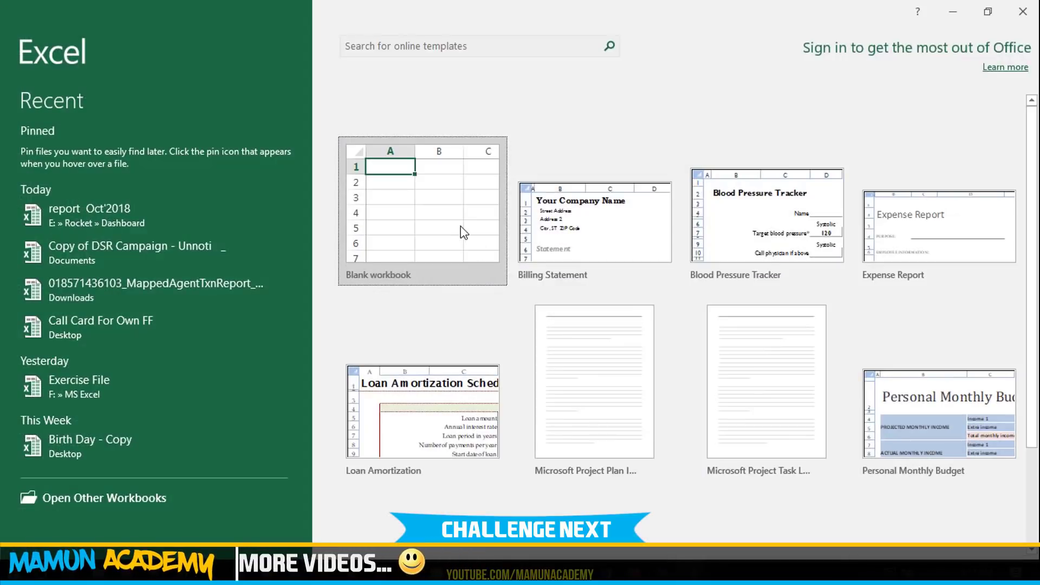
pyautogui.click(454, 218)
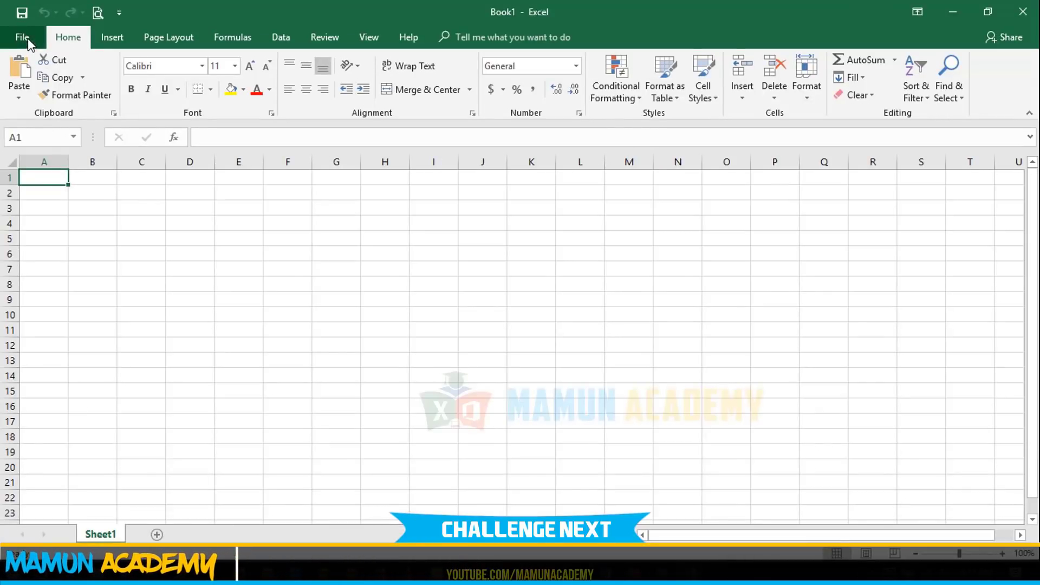
# Check File > Account shows Office Professional Plus 2019, then return to the worksheet
pyautogui.click(25, 37)
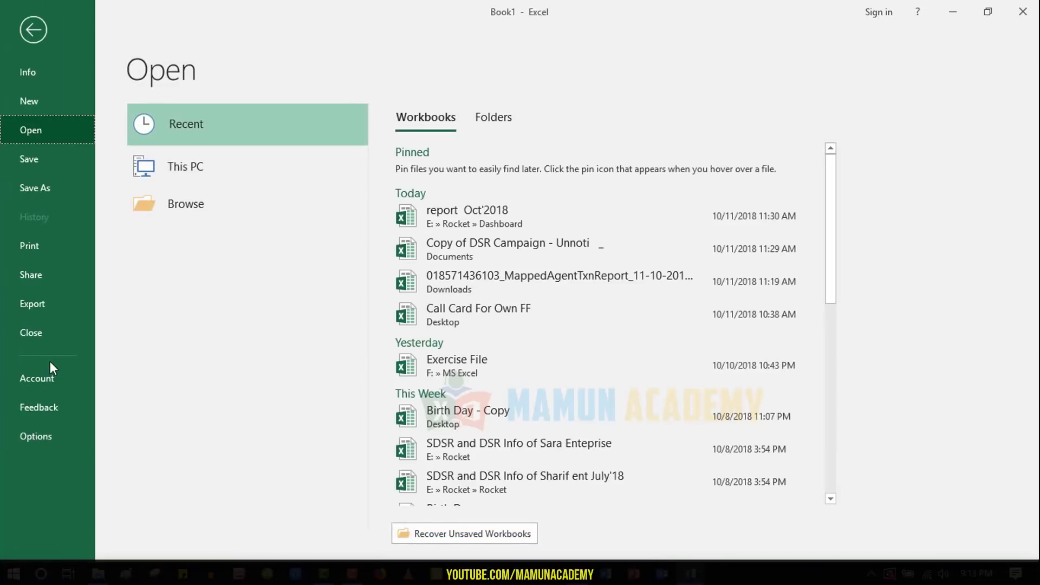
pyautogui.click(55, 381)
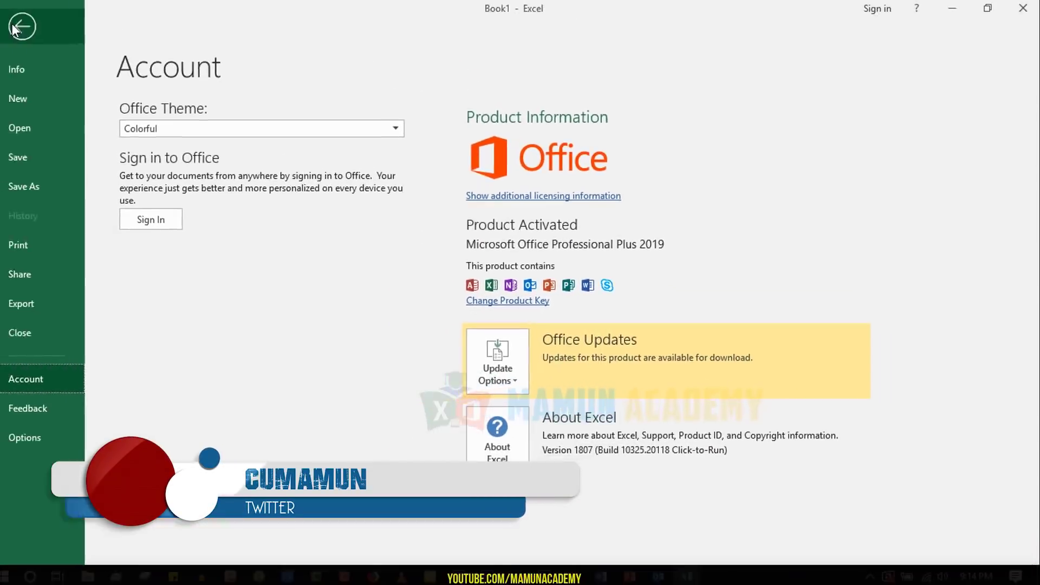
pyautogui.press('Escape')
# Minimize Excel and refresh the desktop
pyautogui.click(955, 12)
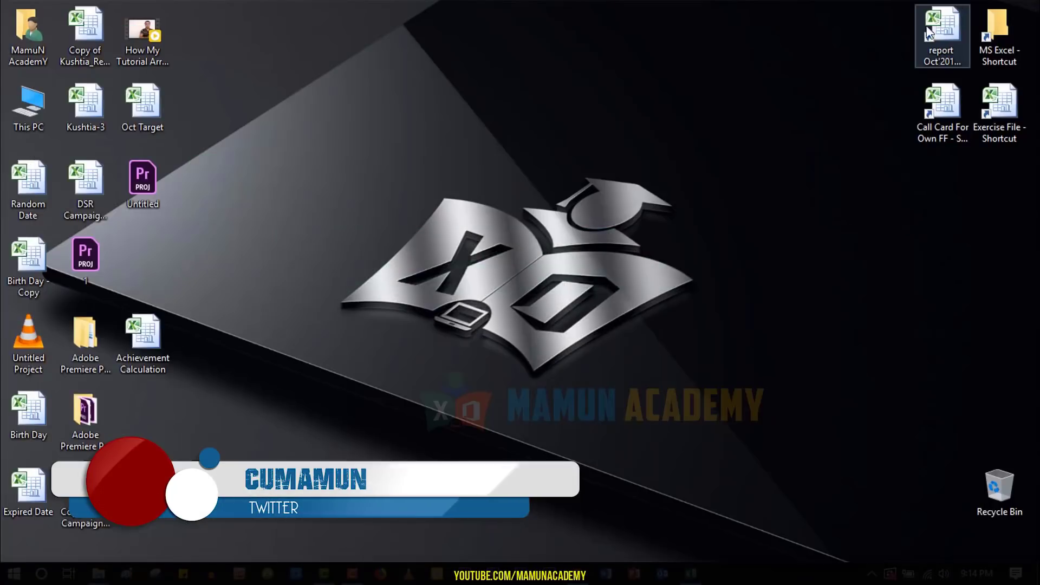
pyautogui.rightClick(621, 109)
pyautogui.click(671, 158)
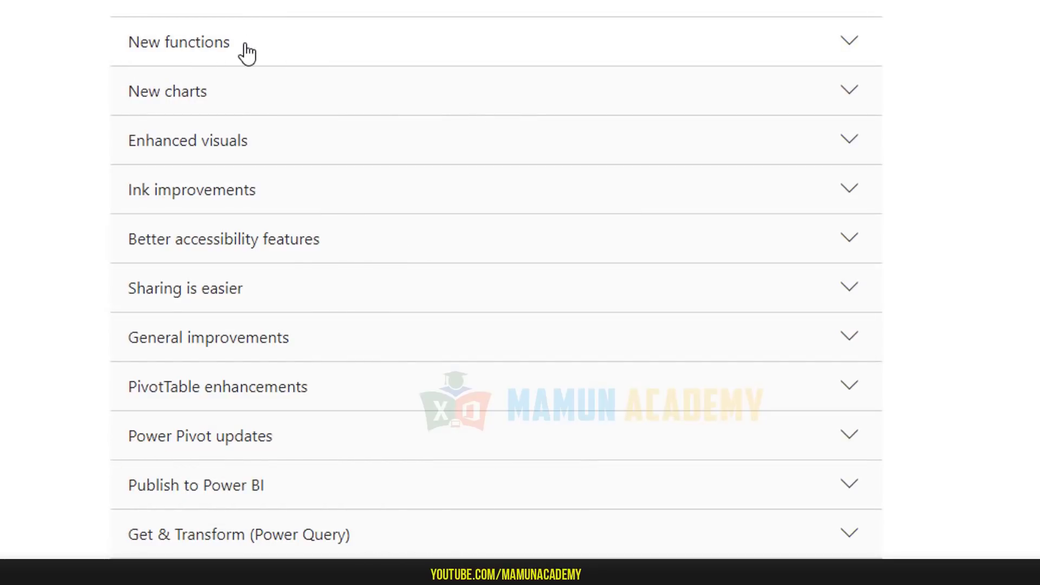
# Expand the New functions section on the What's new in Excel 2019 page
pyautogui.click(246, 46)
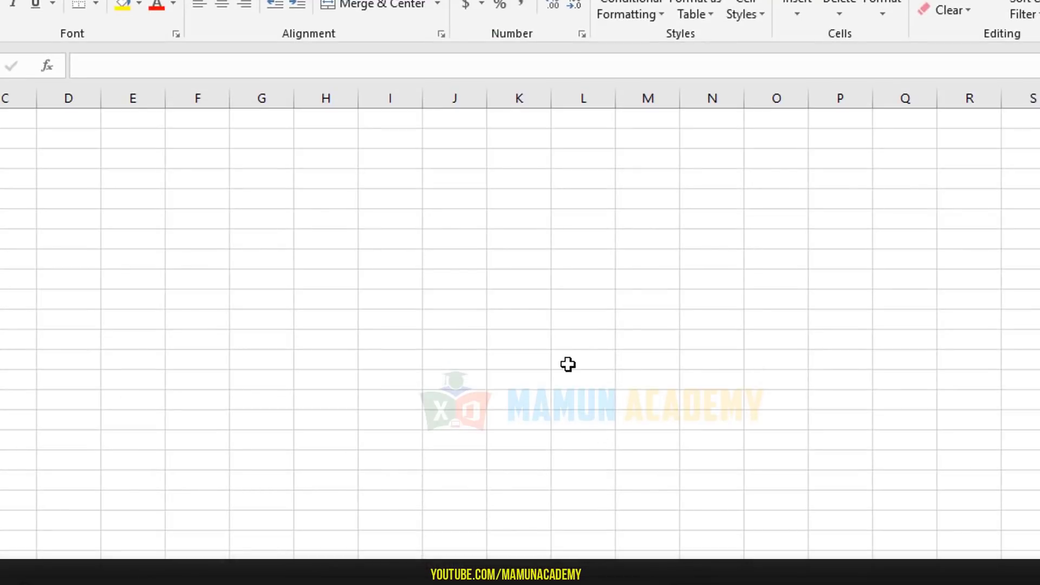
# Enter =CONCAT(D3:G21) in an empty column L cell and inspect the formula
pyautogui.click(567, 364)
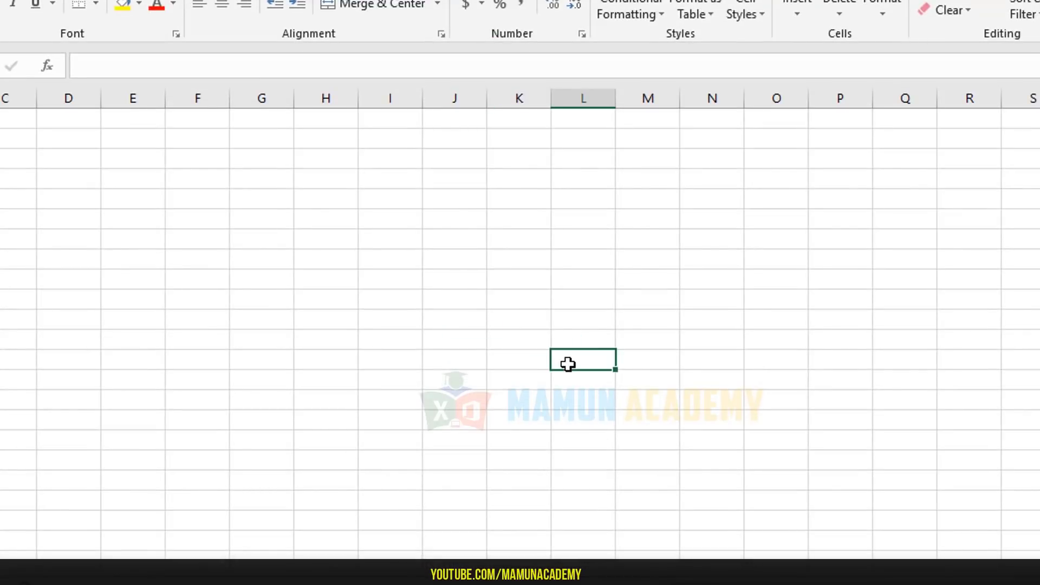
pyautogui.write('=conc')
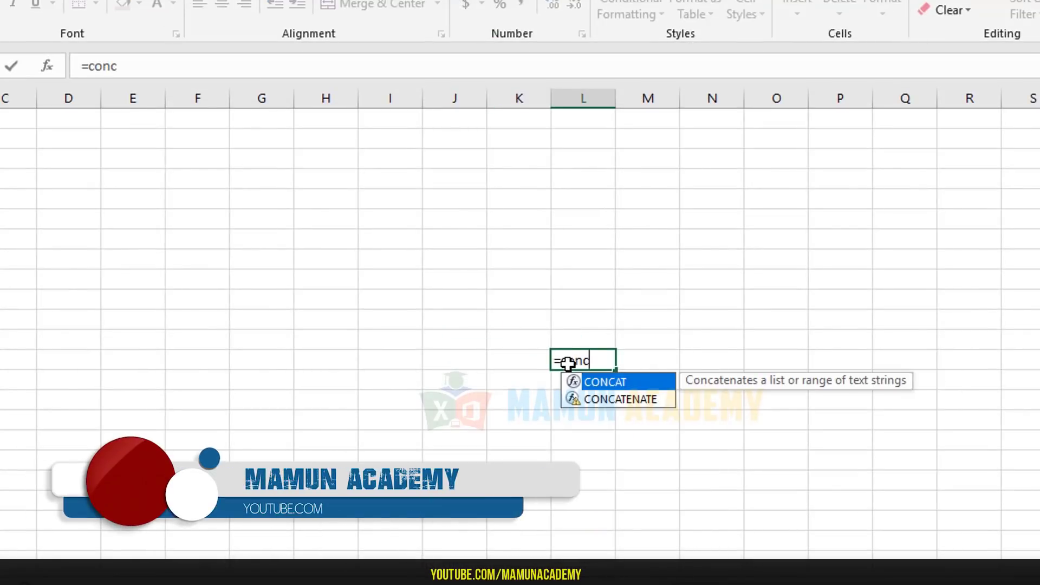
pyautogui.doubleClick(590, 382)
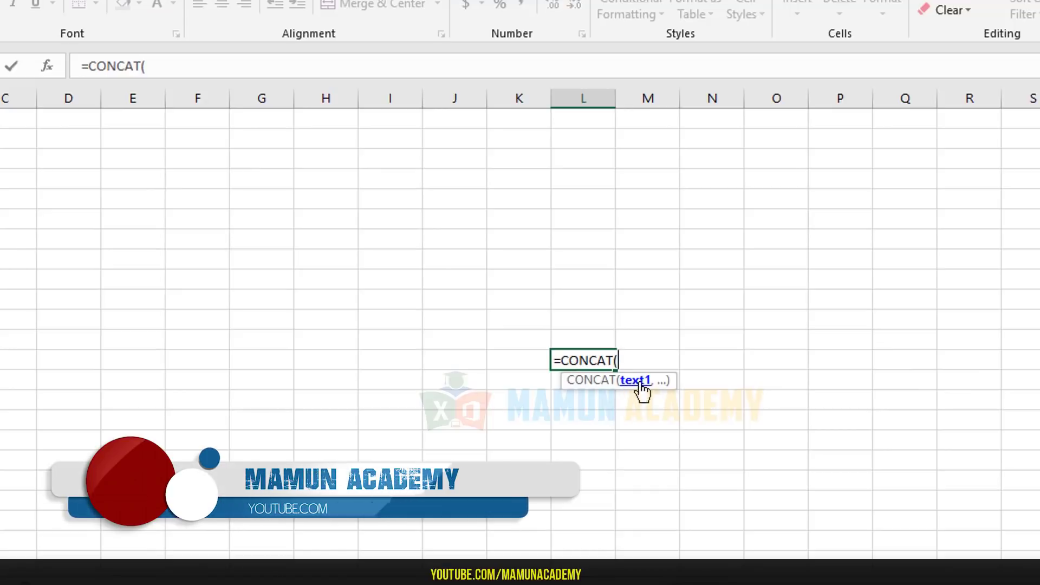
pyautogui.click(137, 177)
pyautogui.click(204, 178)
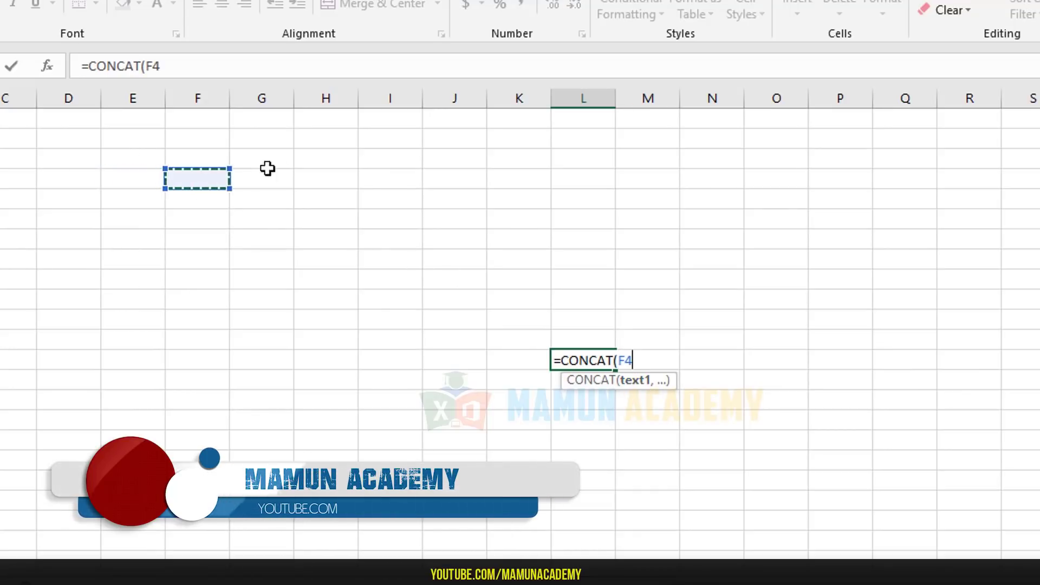
pyautogui.click(265, 166)
pyautogui.moveTo(41, 164); pyautogui.dragTo(262, 519)
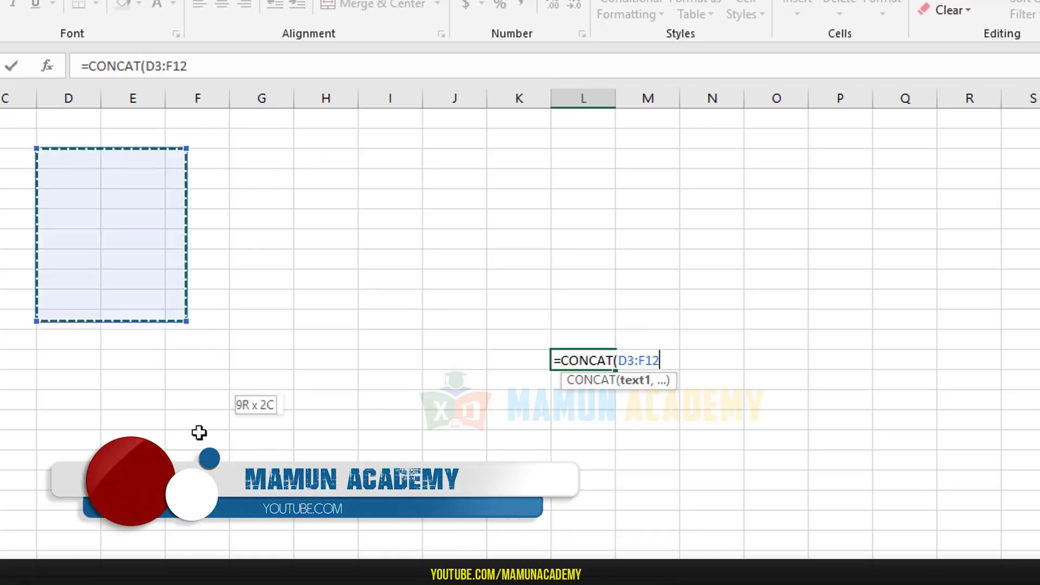
pyautogui.press('Return')
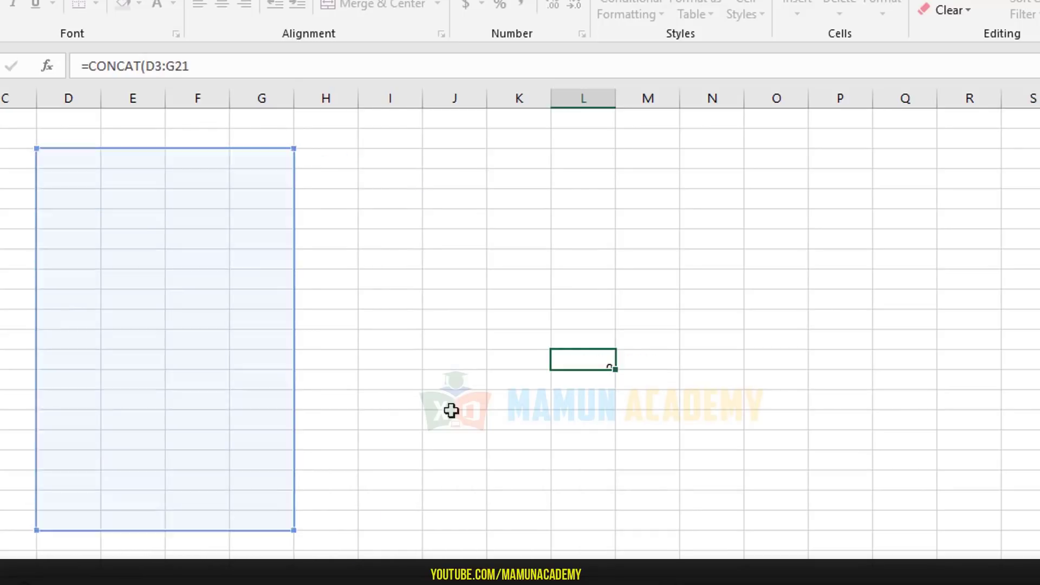
pyautogui.click(587, 360)
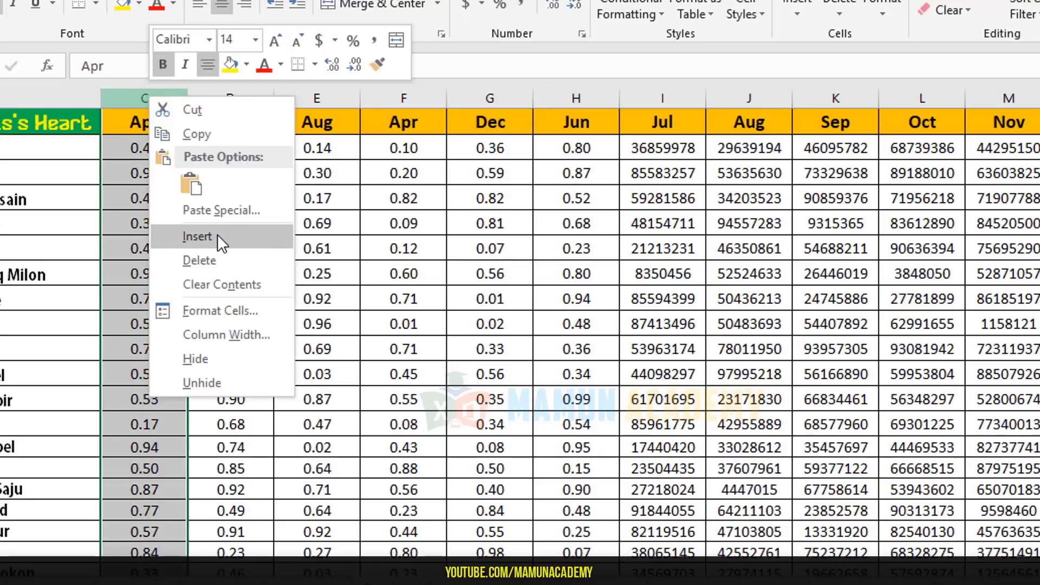
# Insert column C, enter =CONCAT(B3:B13) in C3, and autofit the column to the joined names
pyautogui.click(217, 238)
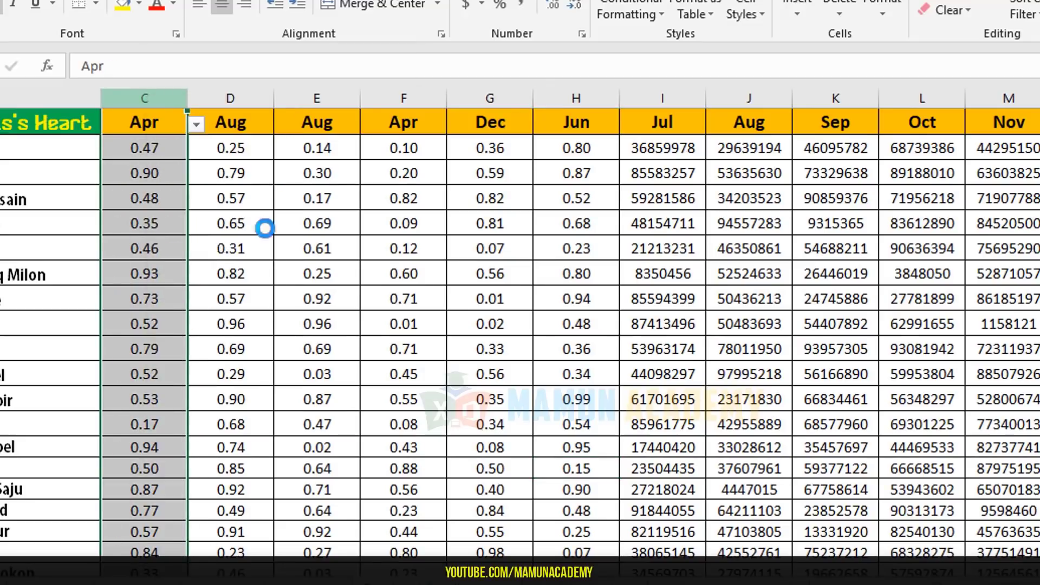
pyautogui.click(277, 148)
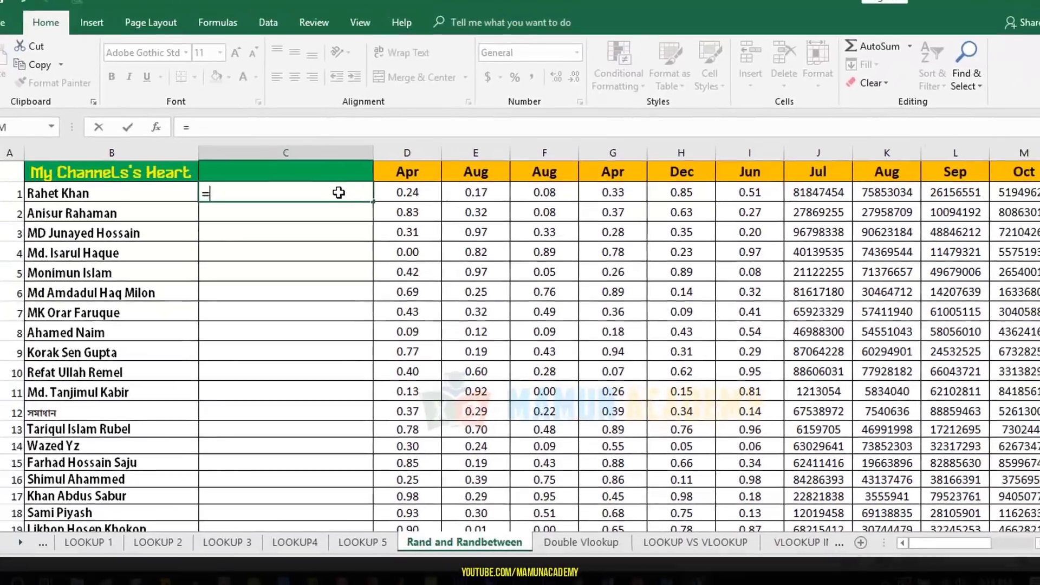
pyautogui.write('=con')
pyautogui.press('Tab')
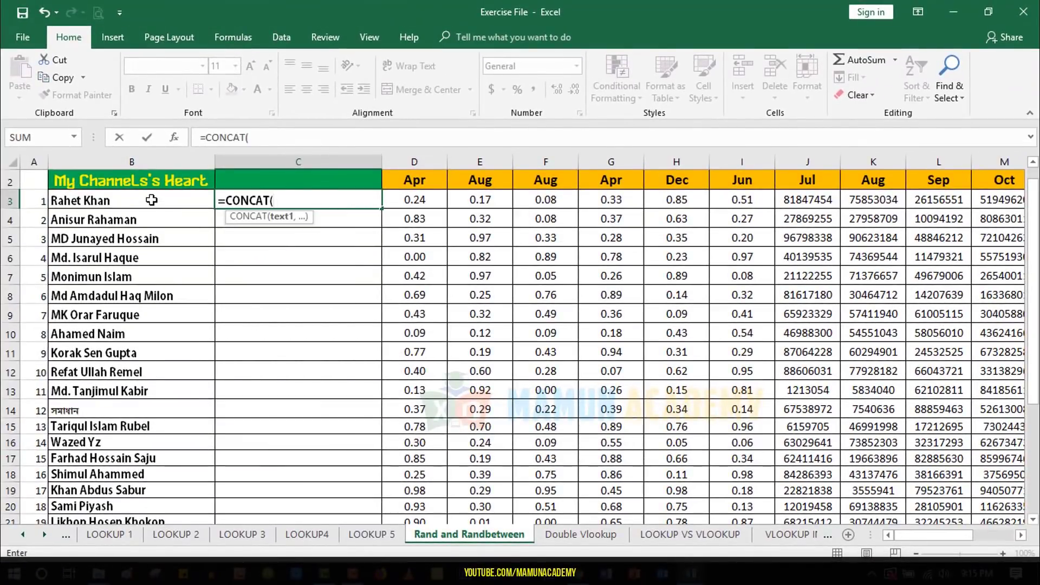
pyautogui.moveTo(151, 200); pyautogui.dragTo(143, 383)
pyautogui.press('Return')
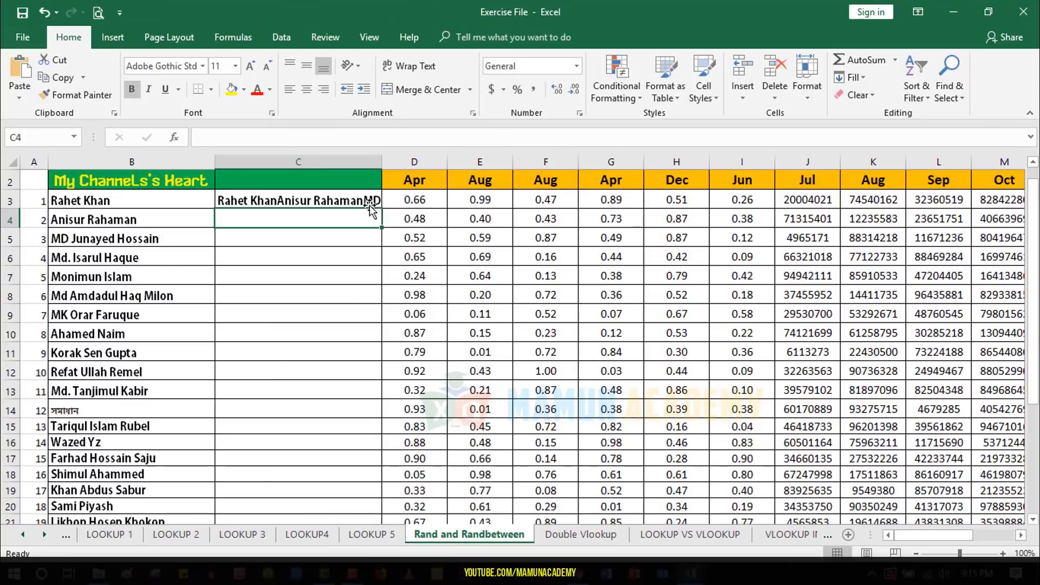
pyautogui.doubleClick(382, 158)
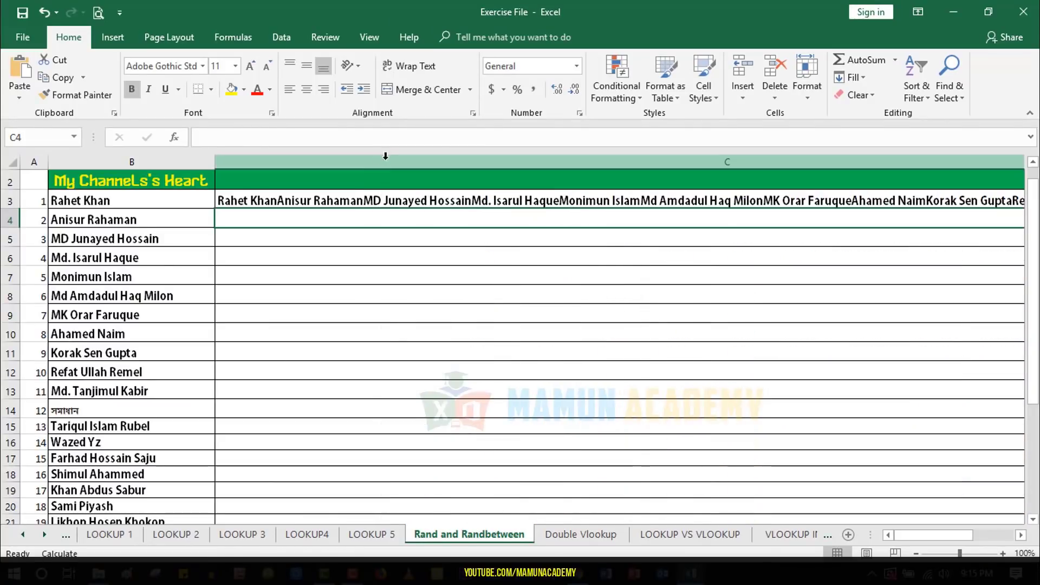
pyautogui.click(510, 196)
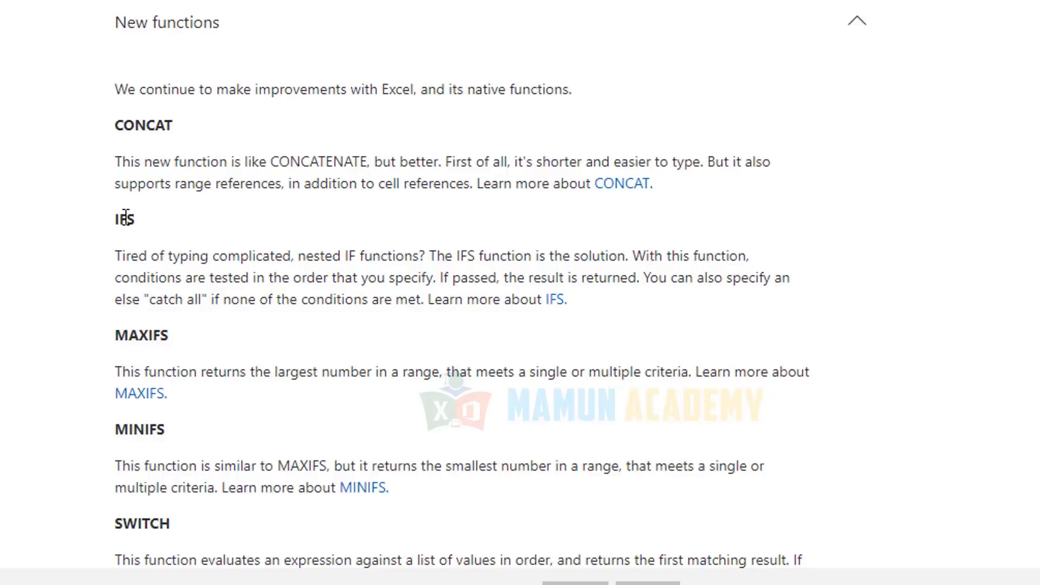
# Highlight the MAXIFS and TEXTJOIN headings on the page, then bring the Exercise File workbook forward
pyautogui.scroll(-2, 149, 213)
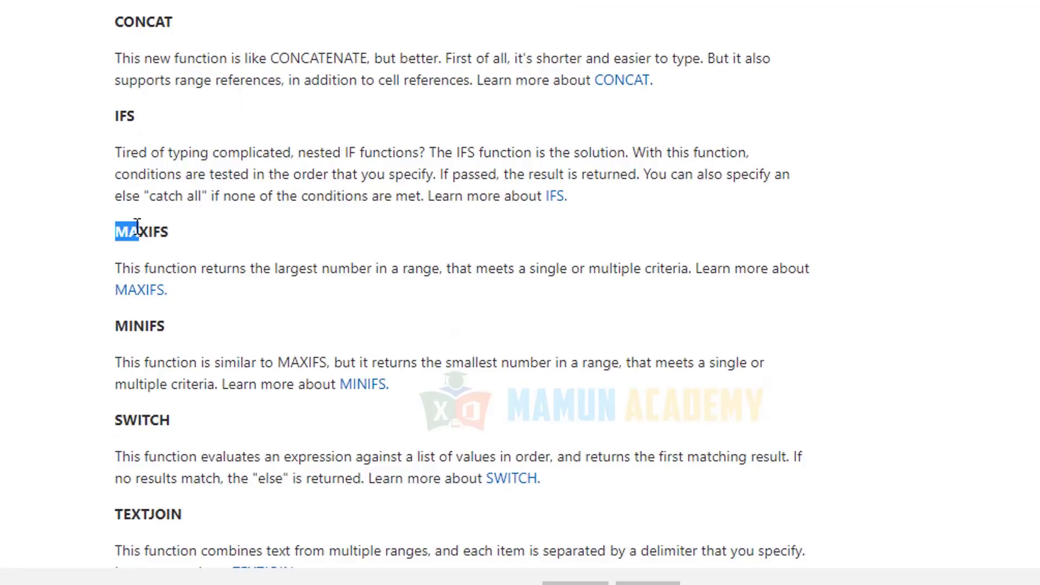
pyautogui.moveTo(137, 226); pyautogui.dragTo(174, 234)
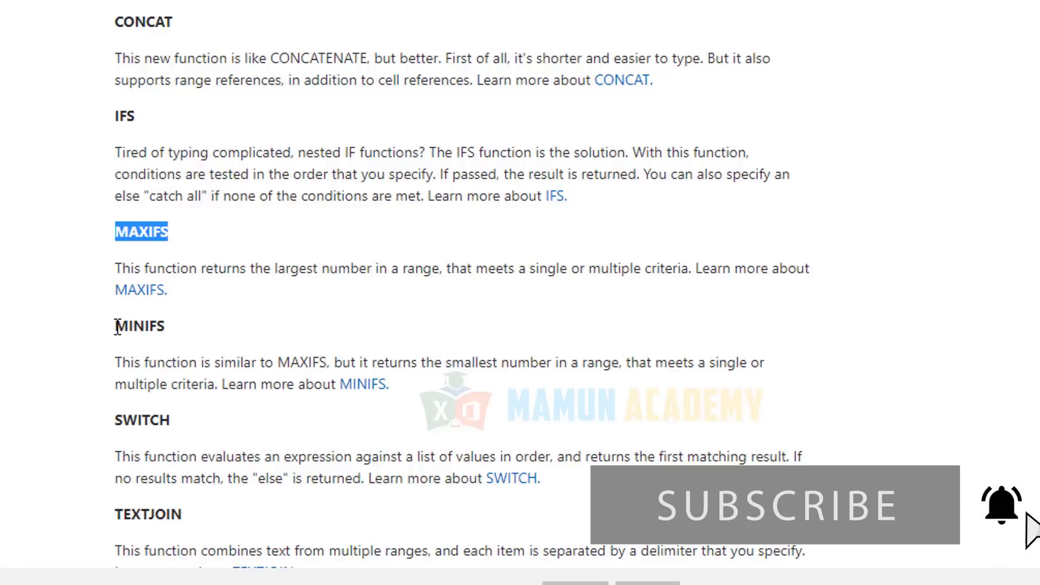
pyautogui.moveTo(117, 327); pyautogui.dragTo(183, 325)
pyautogui.scroll(-2, 211, 304)
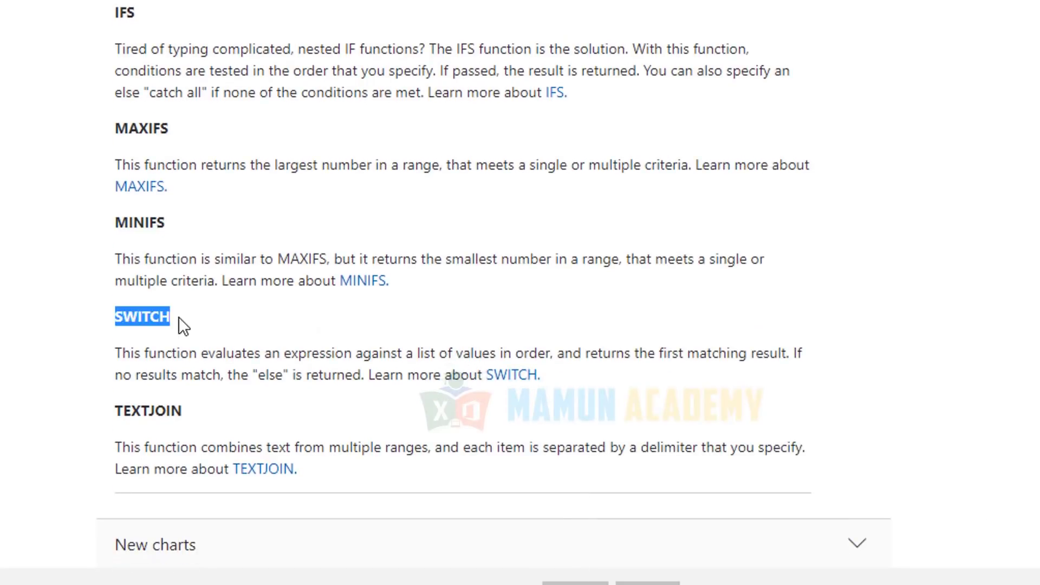
pyautogui.moveTo(116, 421); pyautogui.dragTo(176, 420)
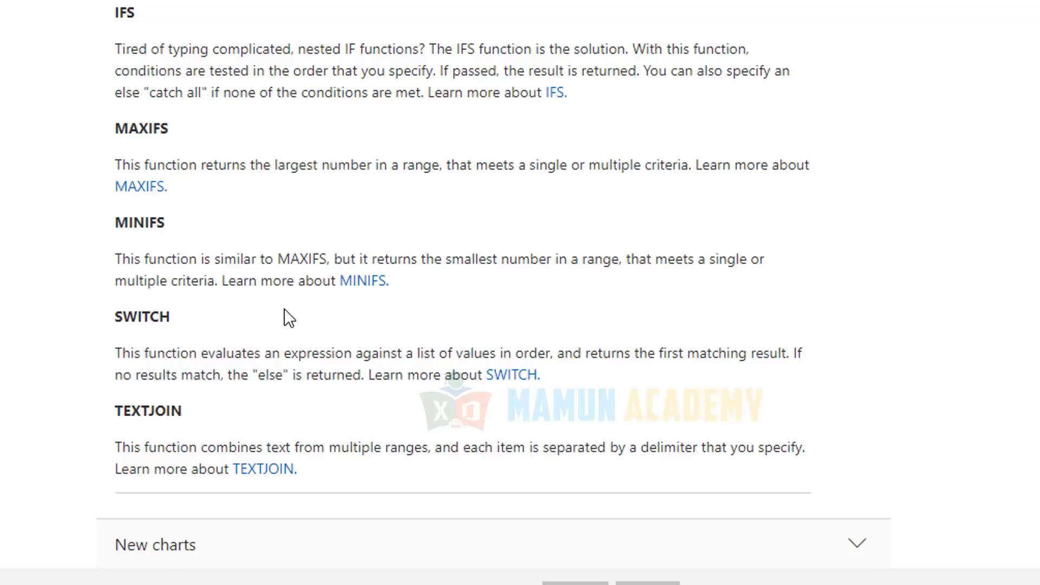
pyautogui.scroll(2, 284, 309)
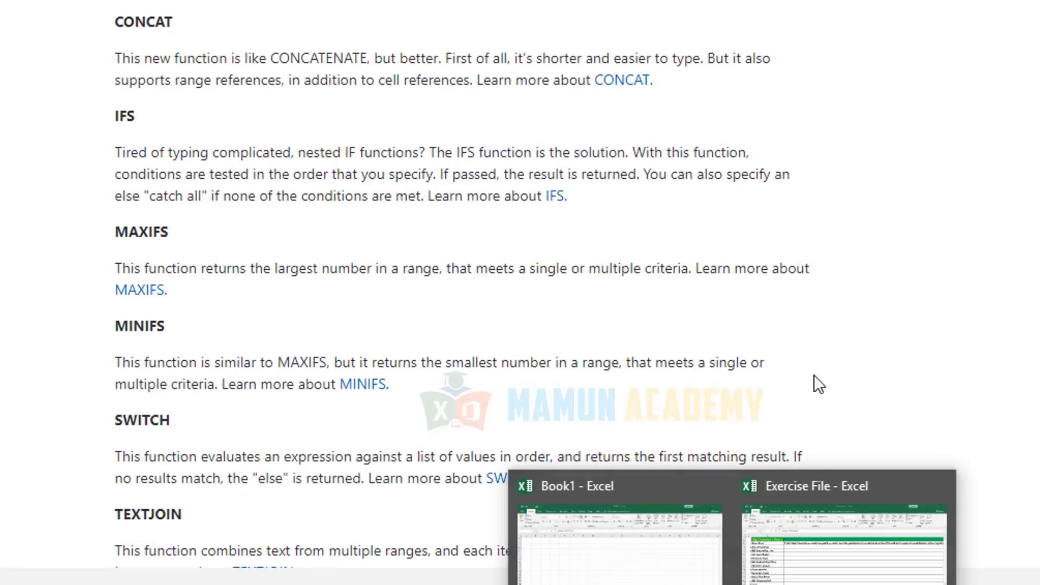
pyautogui.click(838, 569)
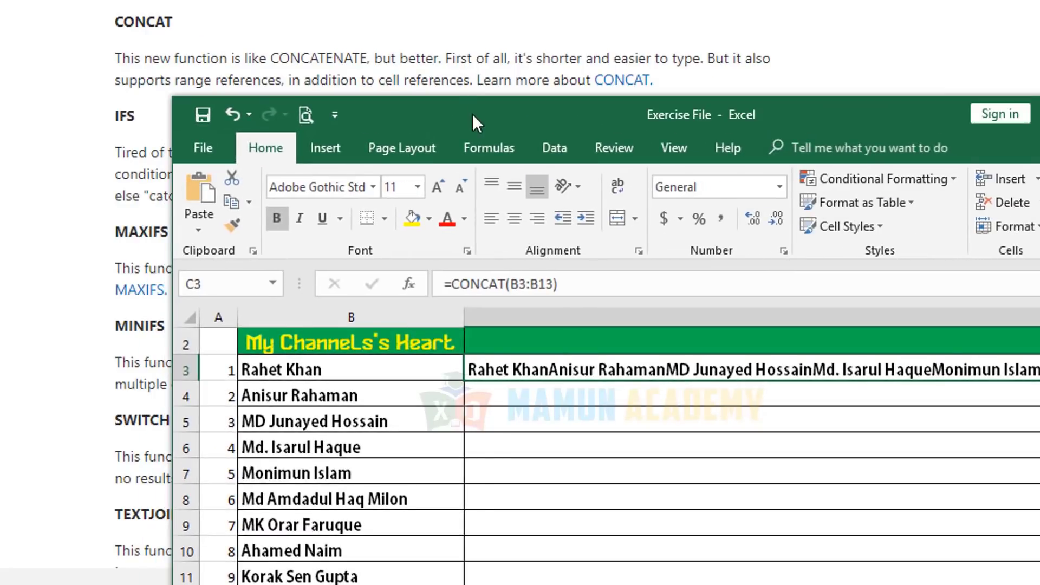
# Move the workbook over the web page and try IFS in C4 without keeping it
pyautogui.moveTo(473, 114)
pyautogui.mouseDown()
pyautogui.moveTo(643, 10)
pyautogui.moveTo(600, 26)
pyautogui.mouseUp()
pyautogui.click(634, 293)
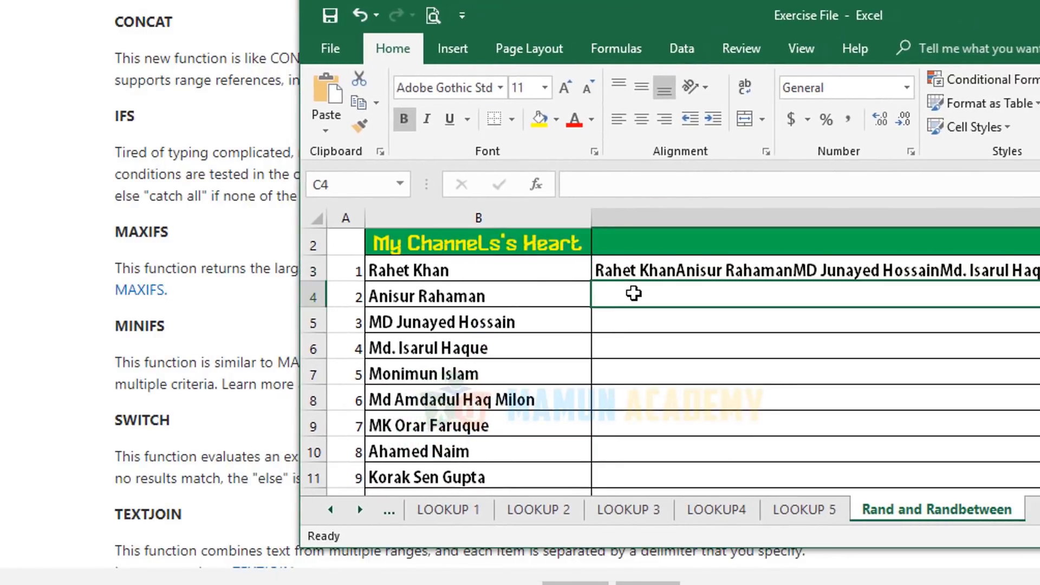
pyautogui.write('=ifs')
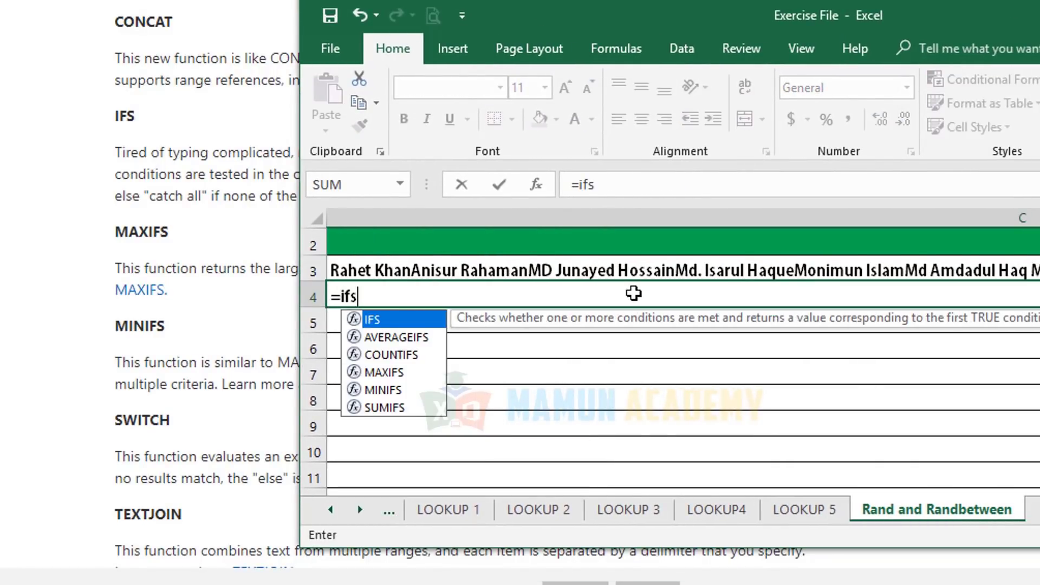
pyautogui.press('Tab')
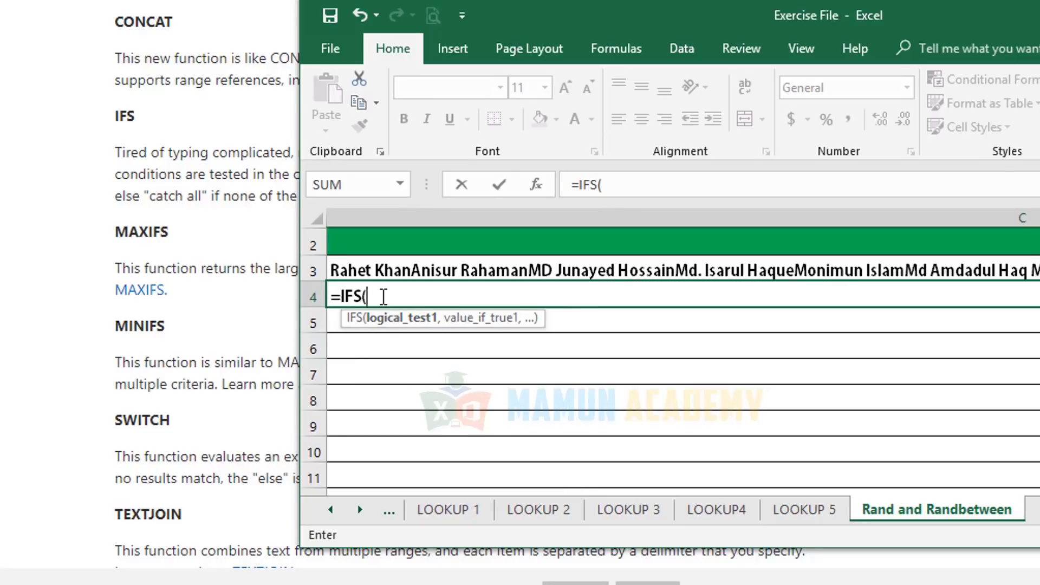
pyautogui.press('BackSpace')
pyautogui.press('Escape')
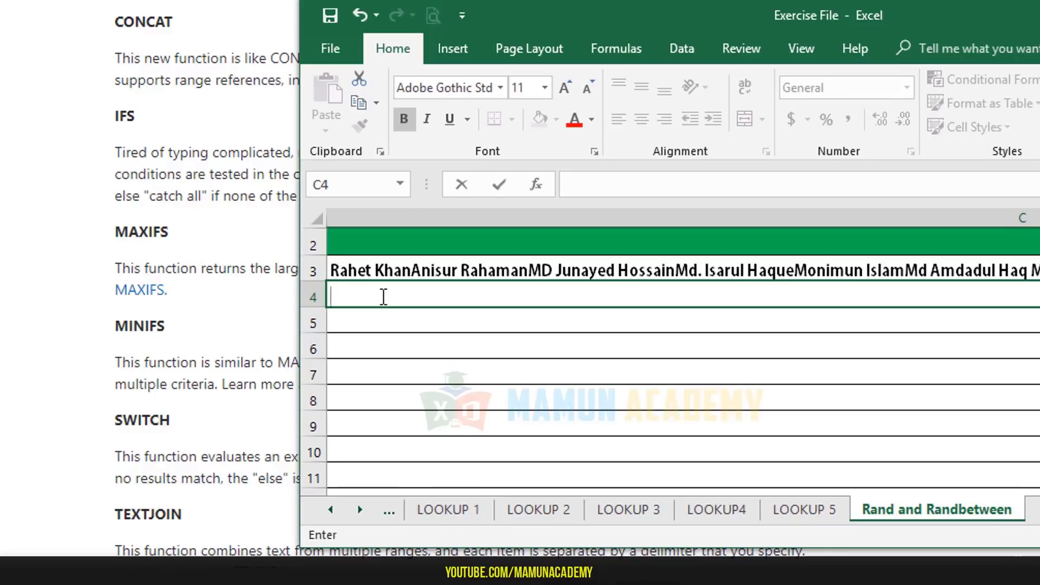
# Try MAXIFS in C5, then MINIFS and SWITCH in C6, discarding each entry
pyautogui.click(415, 333)
pyautogui.write('=')
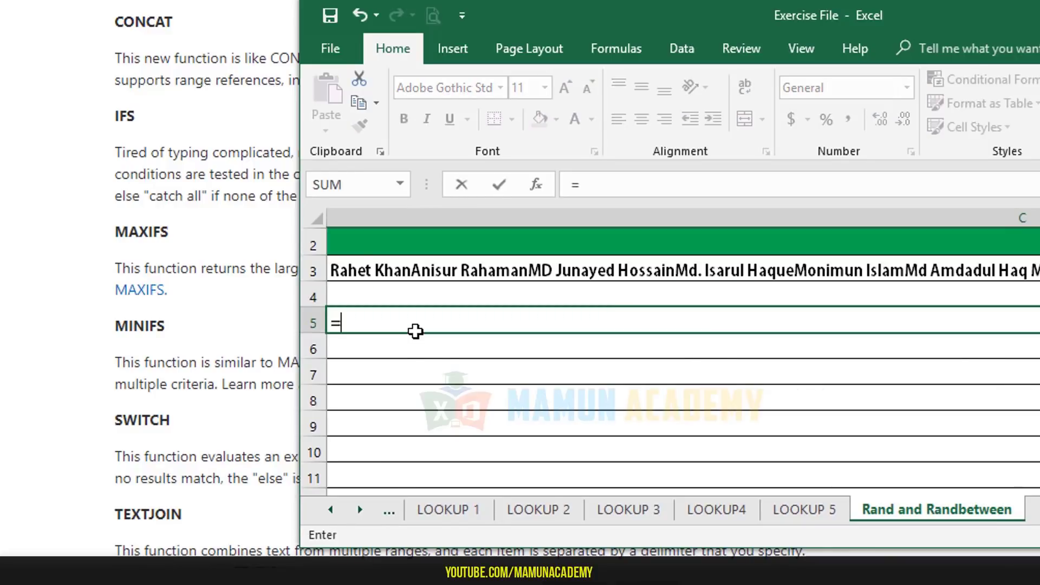
pyautogui.write('max')
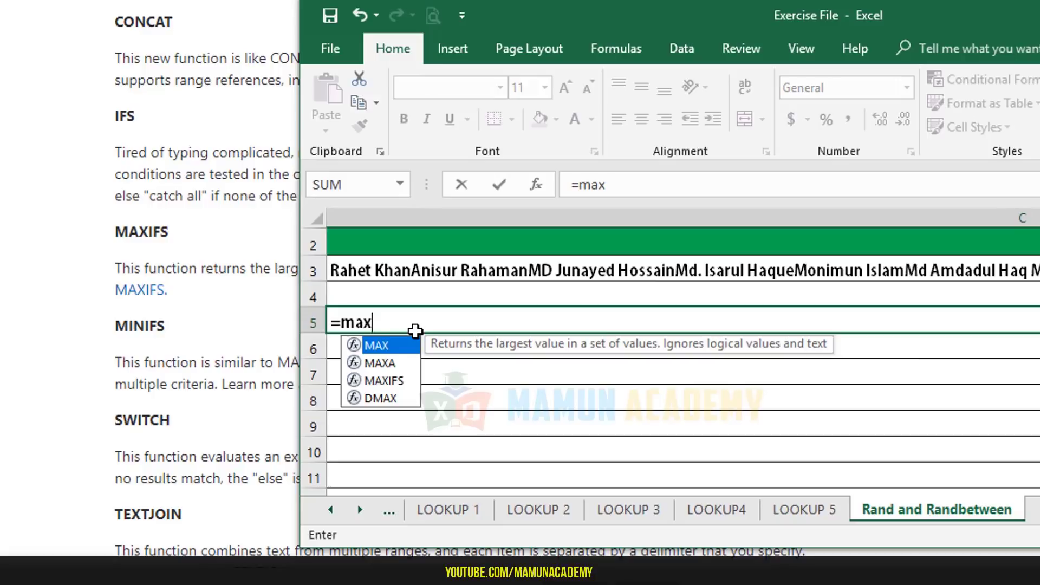
pyautogui.write('if')
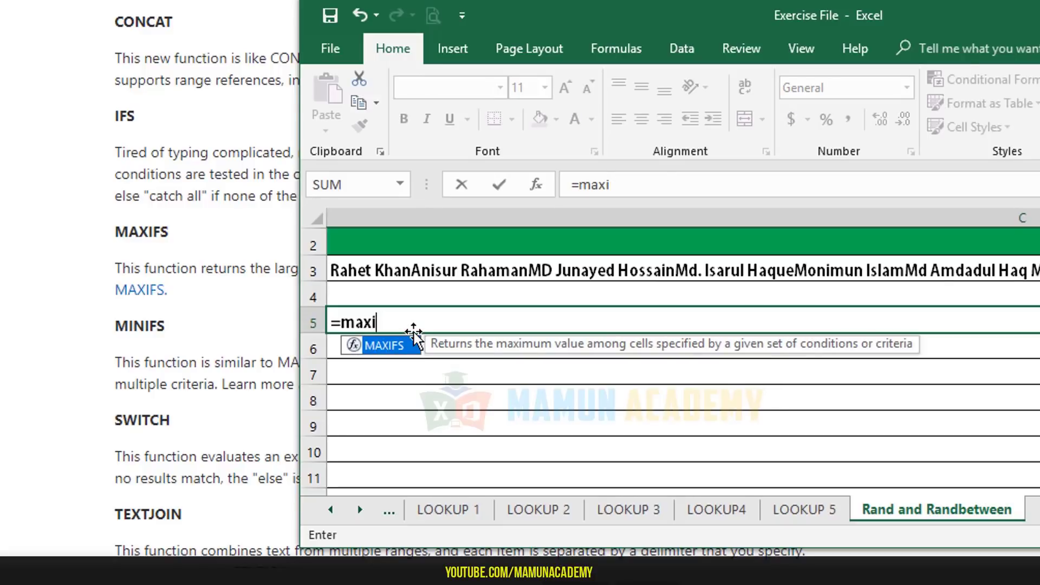
pyautogui.press('BackSpace')
pyautogui.press('BackSpace')
pyautogui.press('BackSpace')
pyautogui.press('BackSpace')
pyautogui.press('BackSpace')
pyautogui.press('Escape')
pyautogui.click(434, 347)
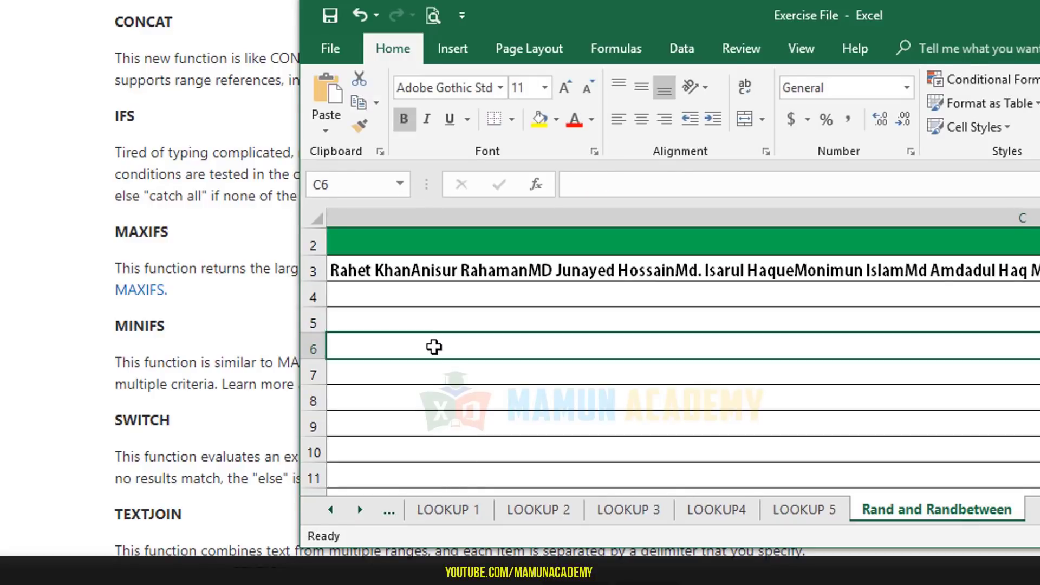
pyautogui.write('=mi')
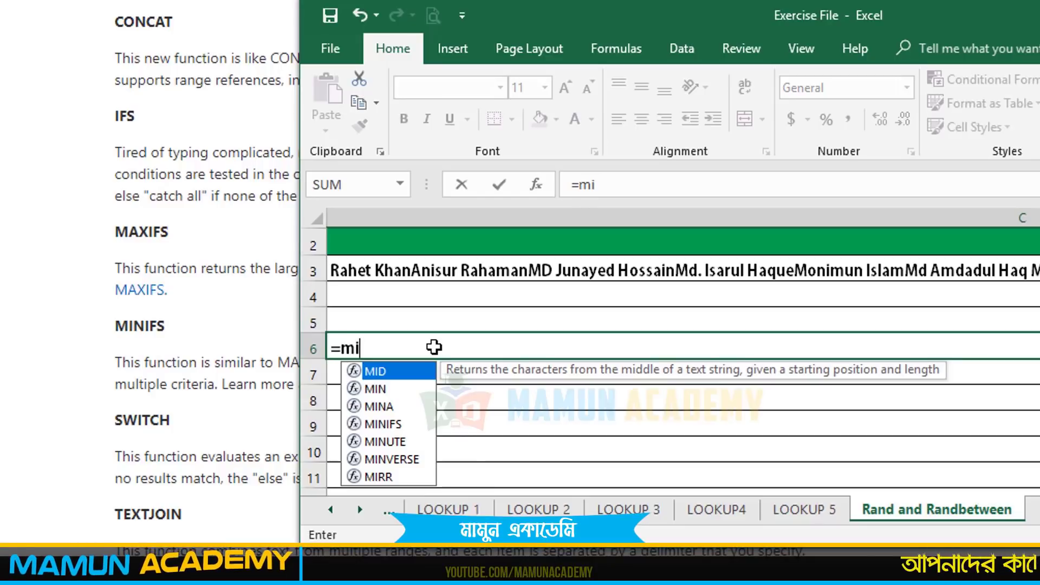
pyautogui.write('nif')
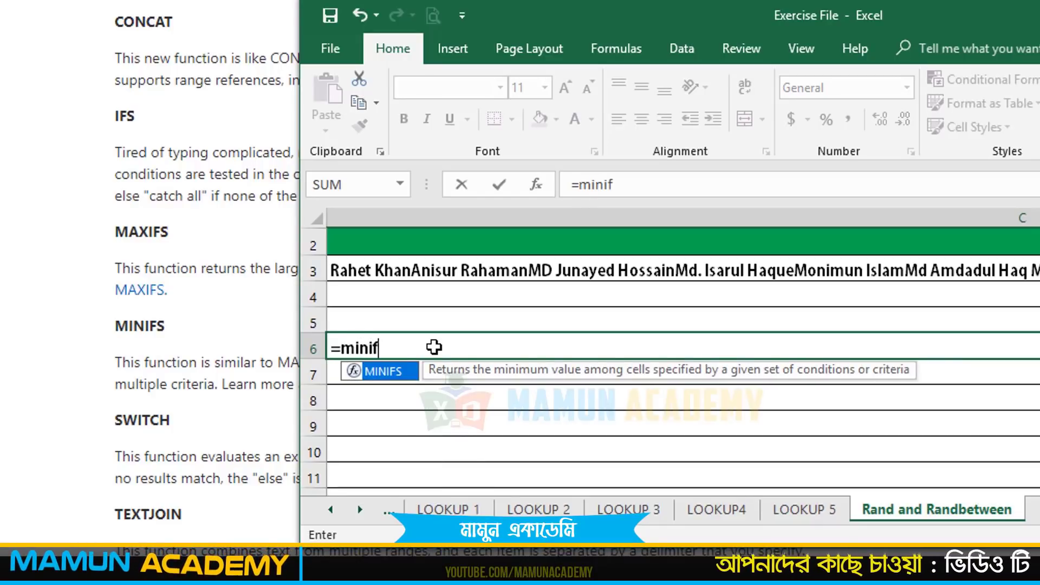
pyautogui.press('BackSpace')
pyautogui.press('BackSpace')
pyautogui.press('BackSpace')
pyautogui.press('BackSpace')
pyautogui.press('BackSpace')
pyautogui.write('wsit')
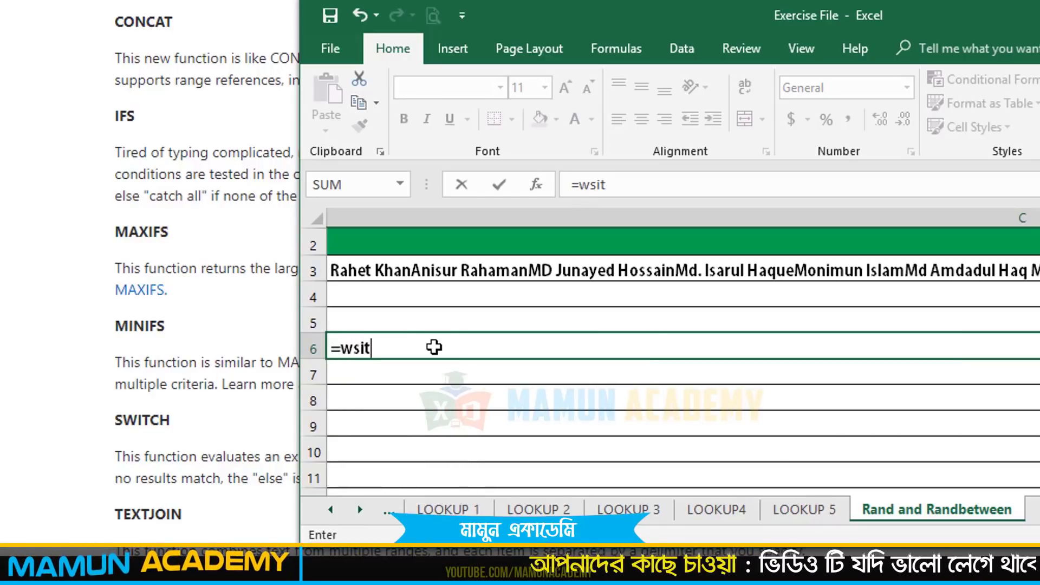
pyautogui.press('BackSpace')
pyautogui.press('BackSpace')
pyautogui.press('BackSpace')
pyautogui.write('swi')
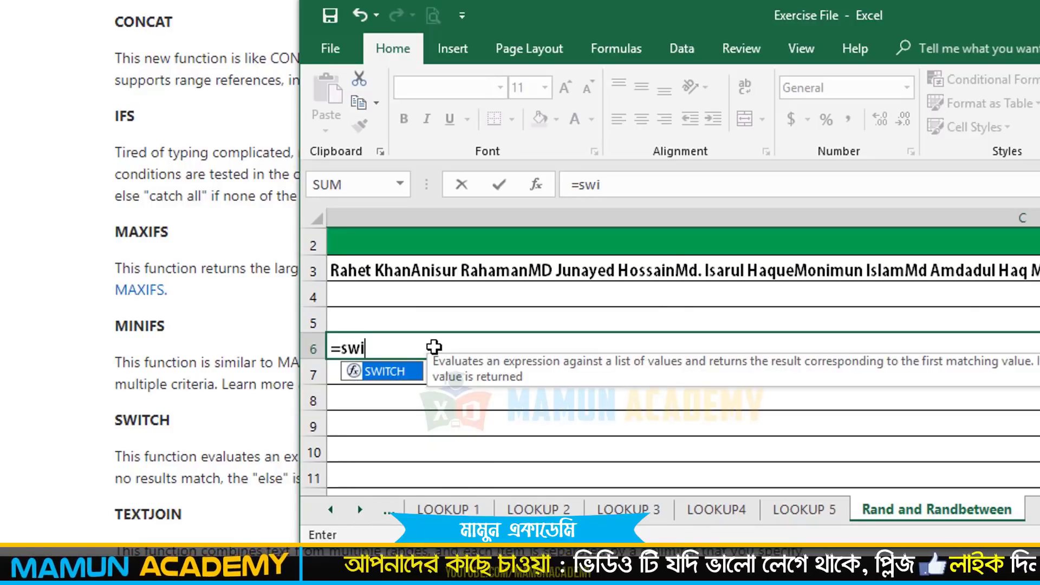
pyautogui.press('BackSpace')
pyautogui.press('BackSpace')
pyautogui.press('BackSpace')
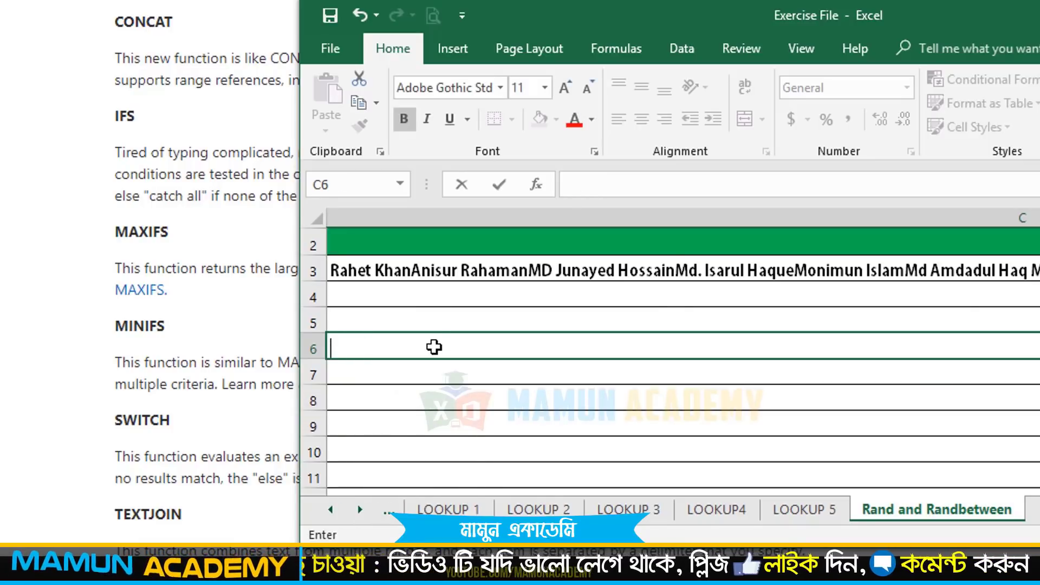
# Pick TEXTJOIN from the suggestions in C6, then clear the entry
pyautogui.write('=tex')
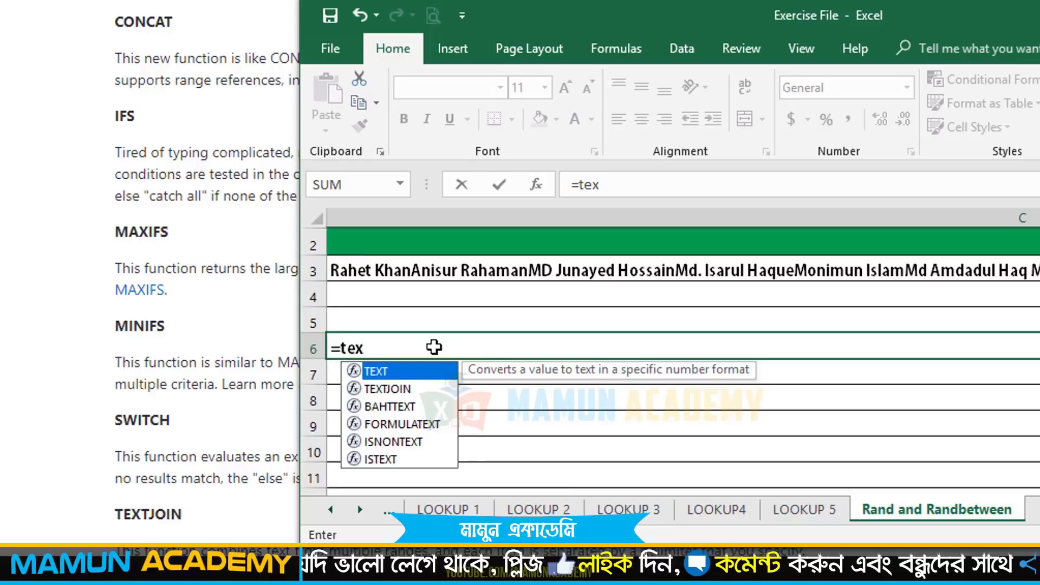
pyautogui.press('Tab')
pyautogui.press('BackSpace')
pyautogui.press('BackSpace')
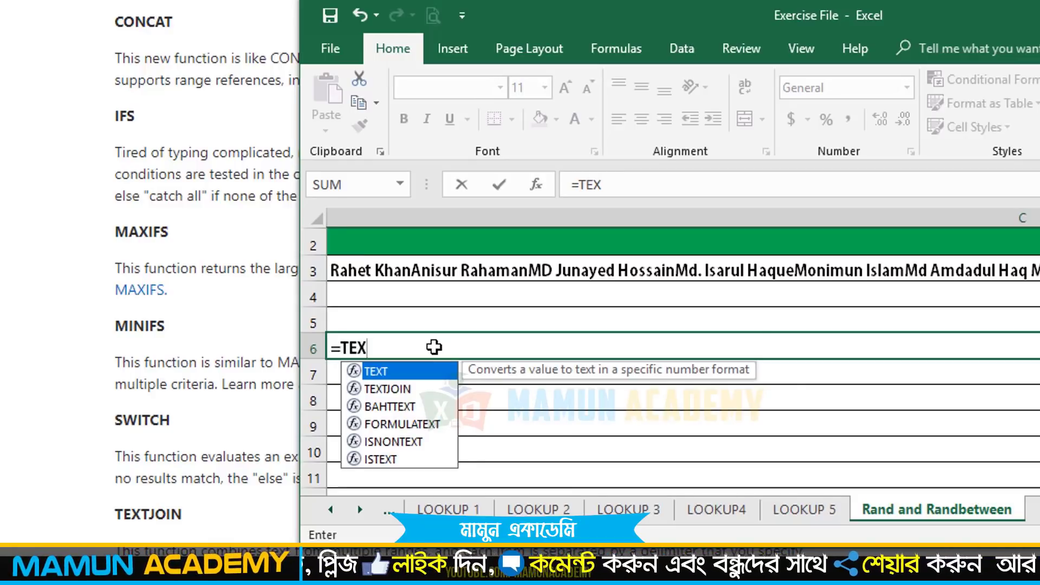
pyautogui.press('Down')
pyautogui.press('Tab')
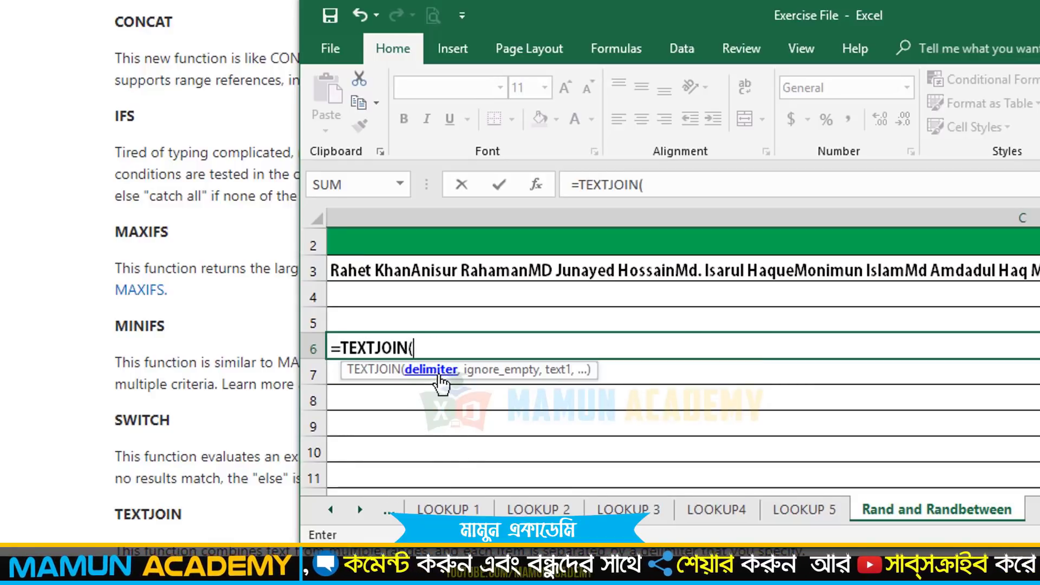
pyautogui.press('BackSpace')
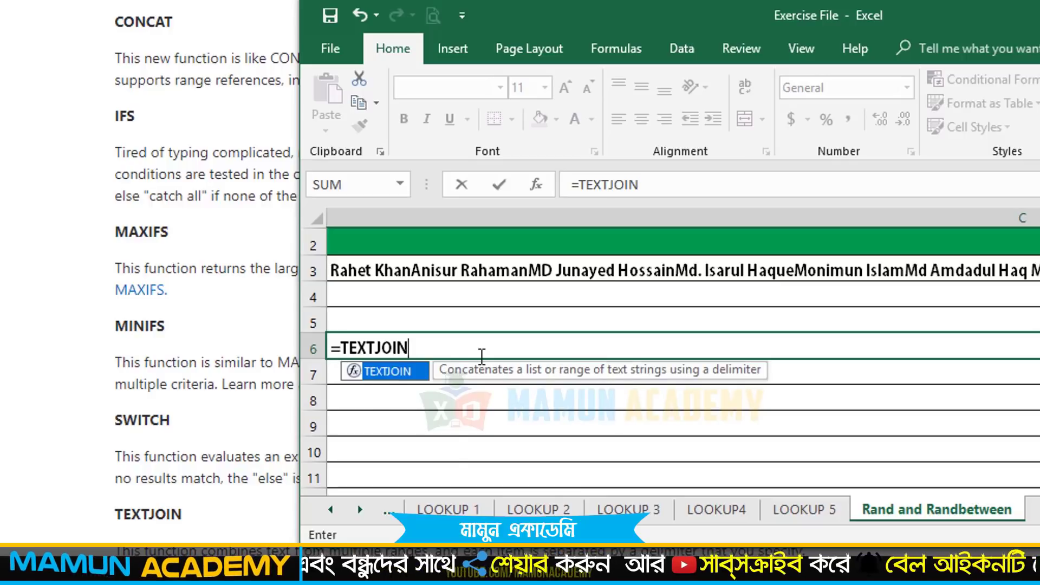
pyautogui.press('BackSpace')
pyautogui.press('BackSpace')
pyautogui.press('BackSpace')
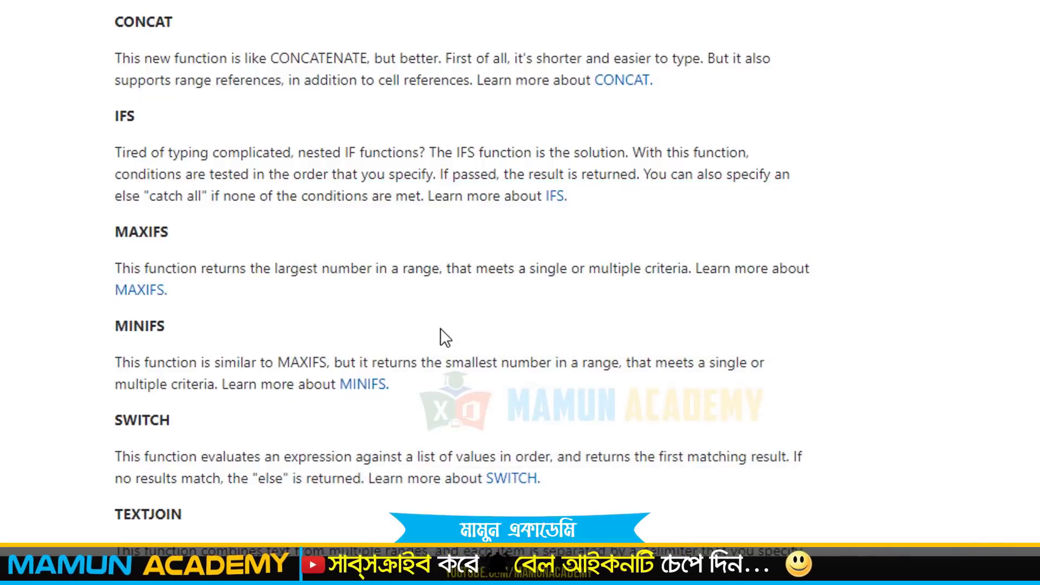
# Collapse the New functions section and expand New charts on the support page
pyautogui.scroll(-4, 440, 328)
pyautogui.scroll(4, 289, 299)
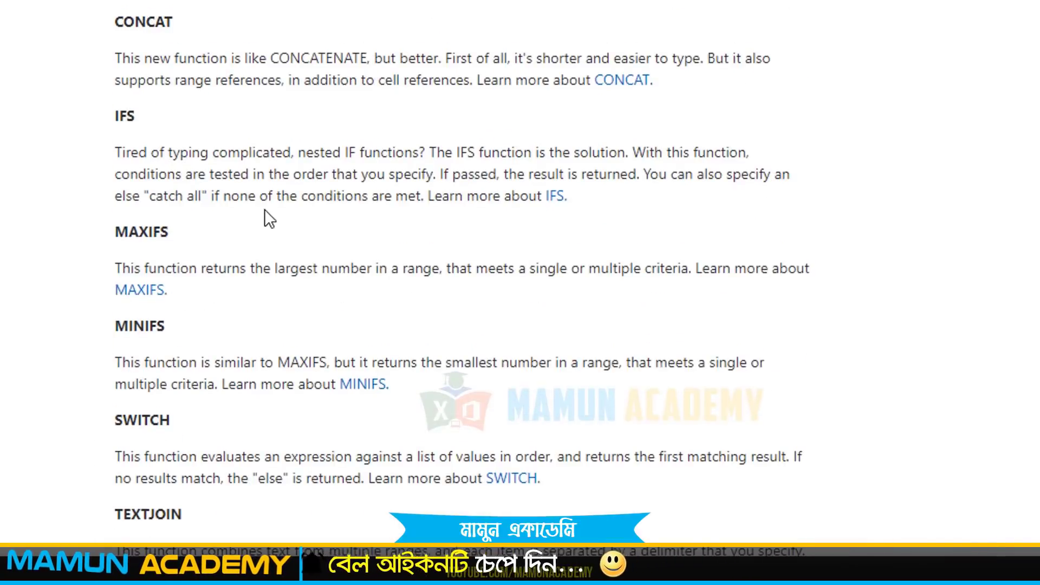
pyautogui.scroll(6, 264, 209)
pyautogui.click(708, 351)
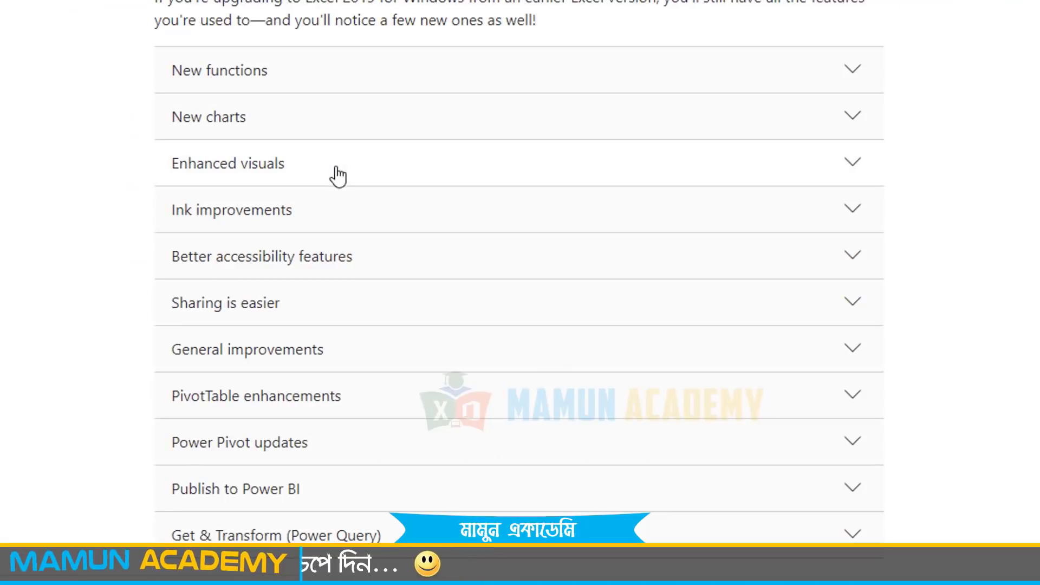
pyautogui.click(291, 130)
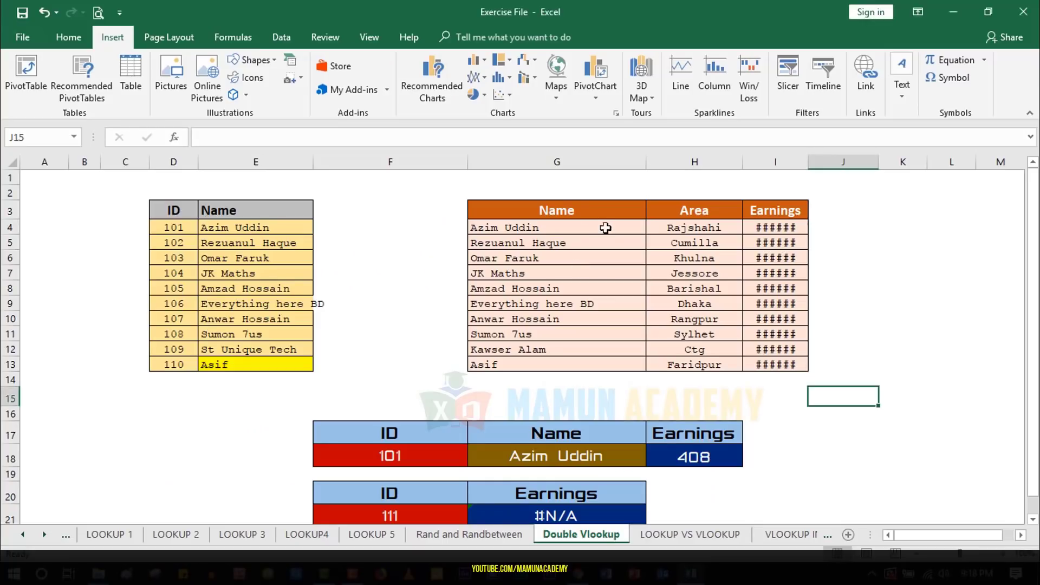
# Insert a Filled Map chart from the ID table, delete it, then scroll the Map and Funnel charts descriptions
pyautogui.click(192, 230)
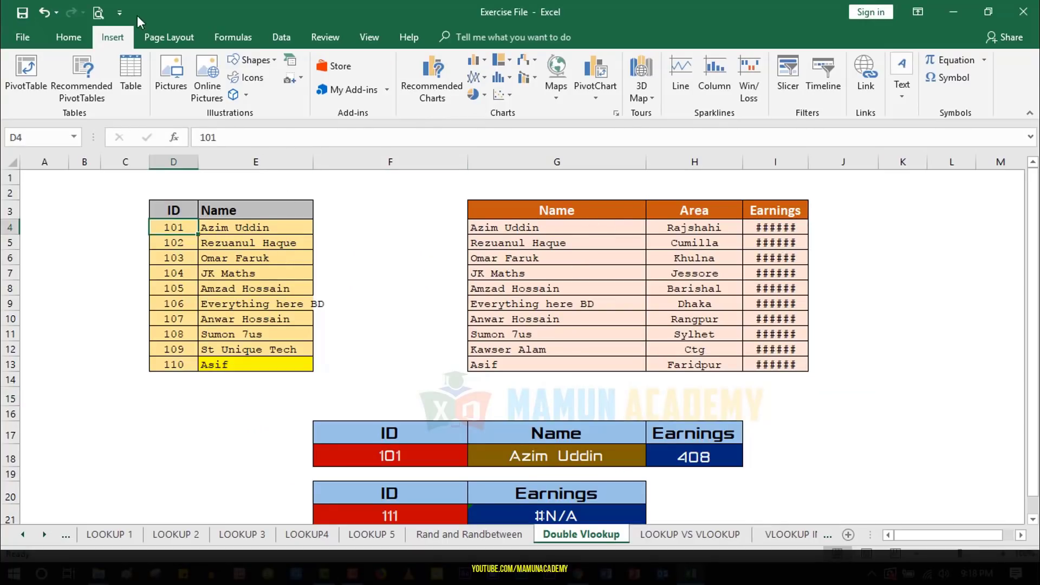
pyautogui.click(556, 92)
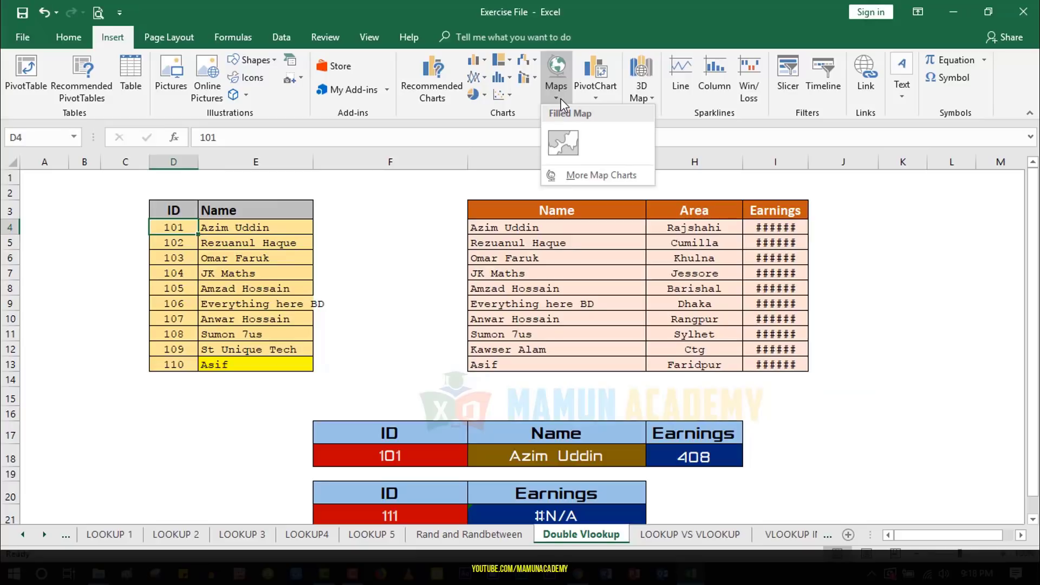
pyautogui.click(563, 144)
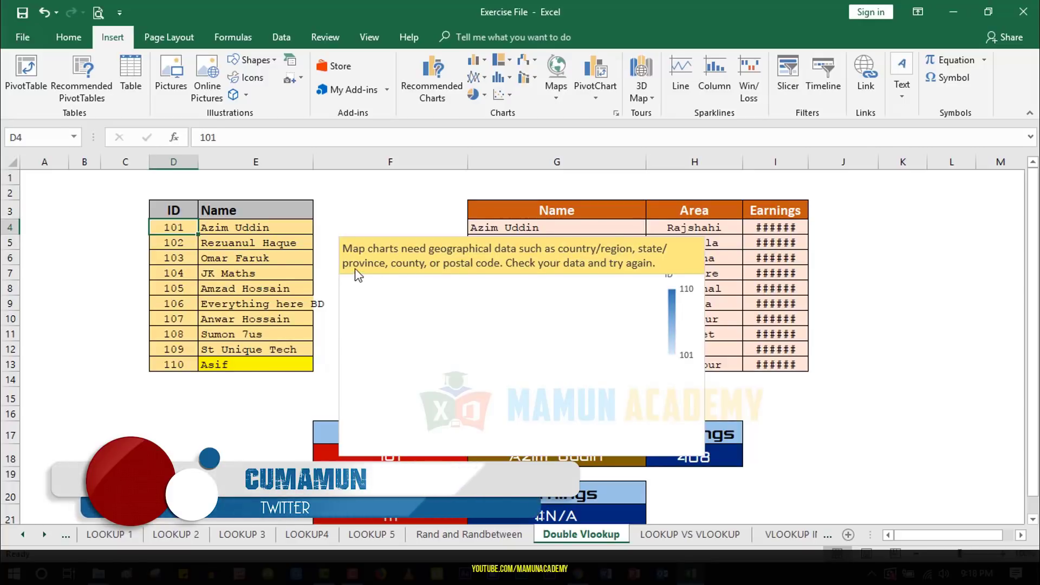
pyautogui.click(662, 249)
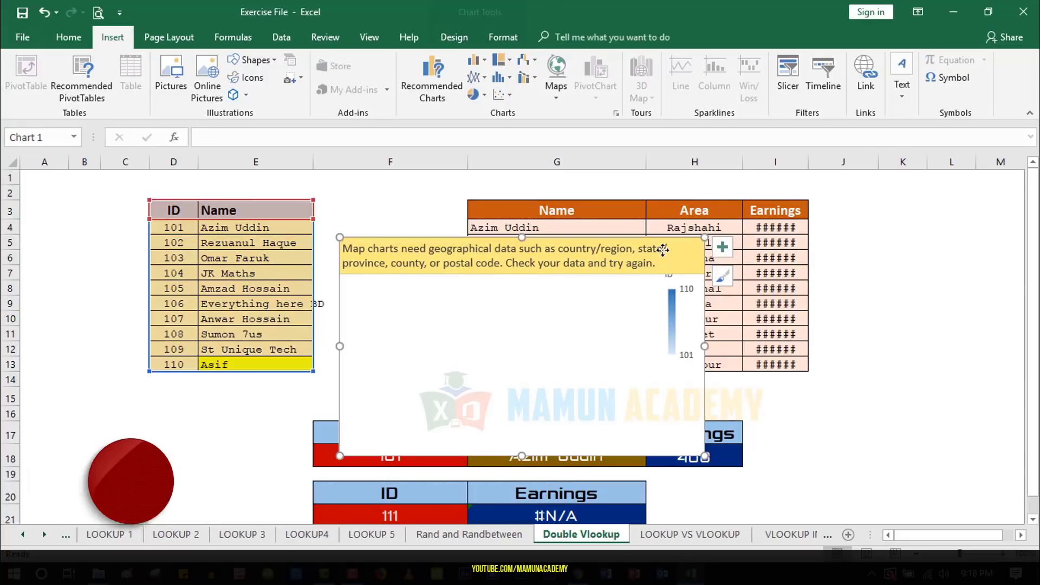
pyautogui.press('Delete')
pyautogui.hotkey('alt', 'Tab')
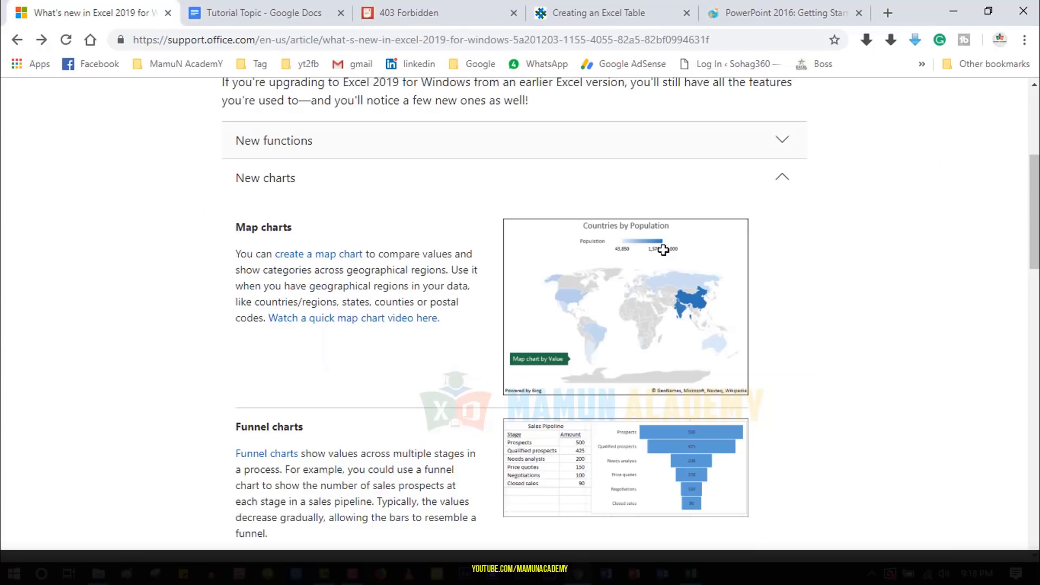
pyautogui.scroll(-3, 369, 297)
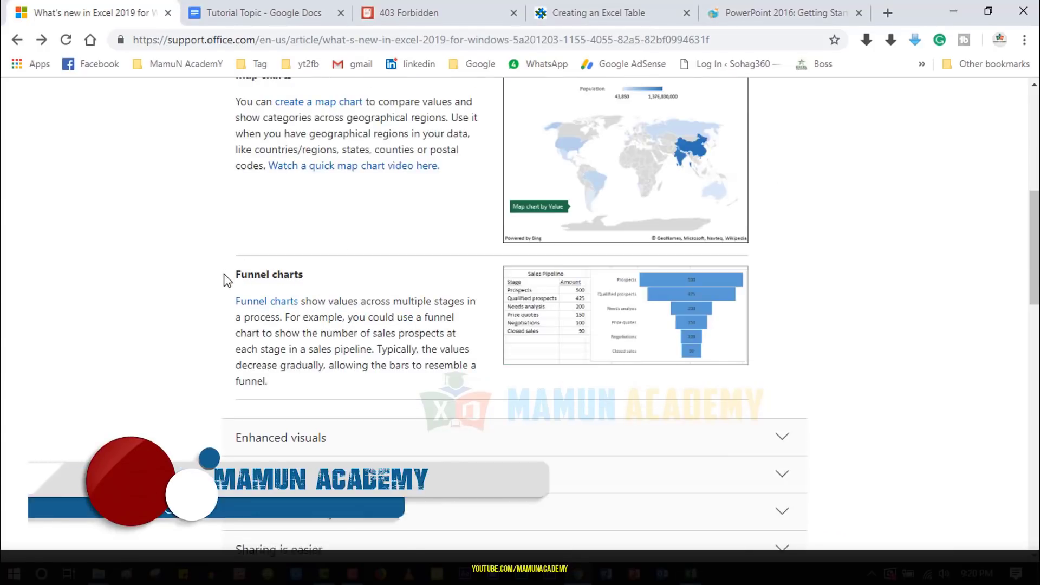
# Insert a funnel chart of the E4:E9 values and move it up beside the table
pyautogui.hotkey('alt', 'Tab')
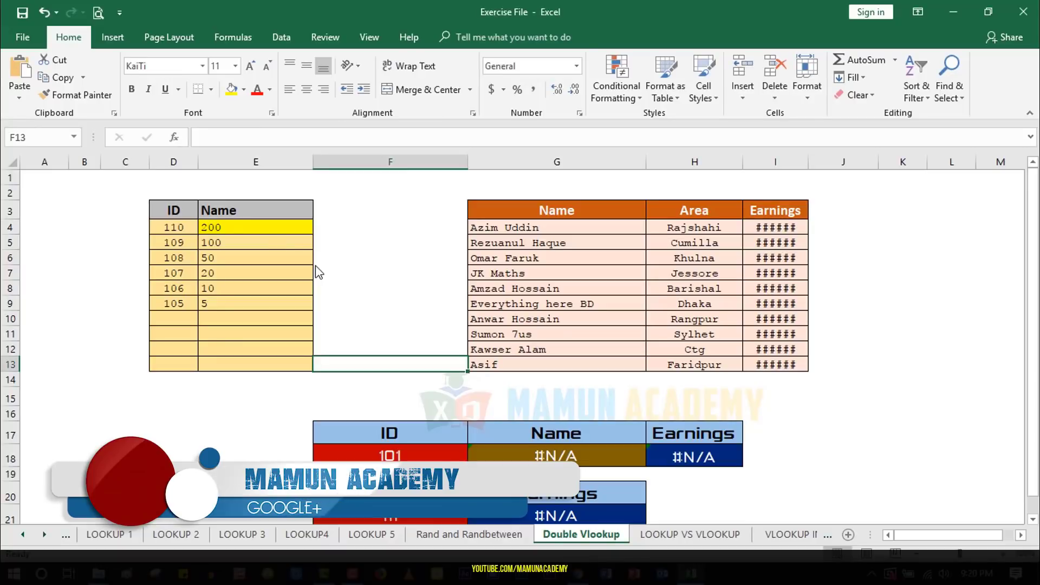
pyautogui.moveTo(255, 227); pyautogui.dragTo(251, 303)
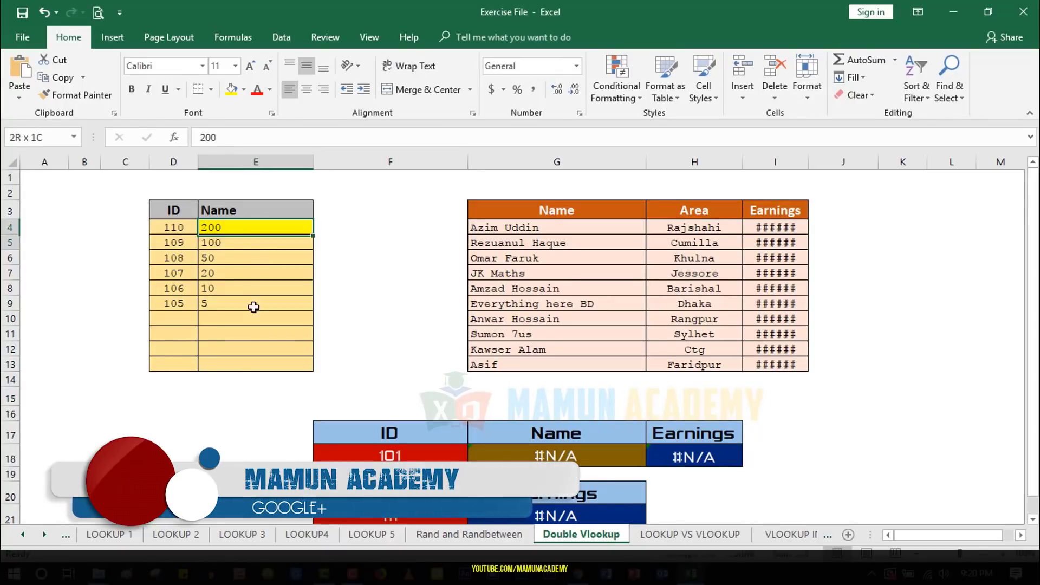
pyautogui.click(112, 37)
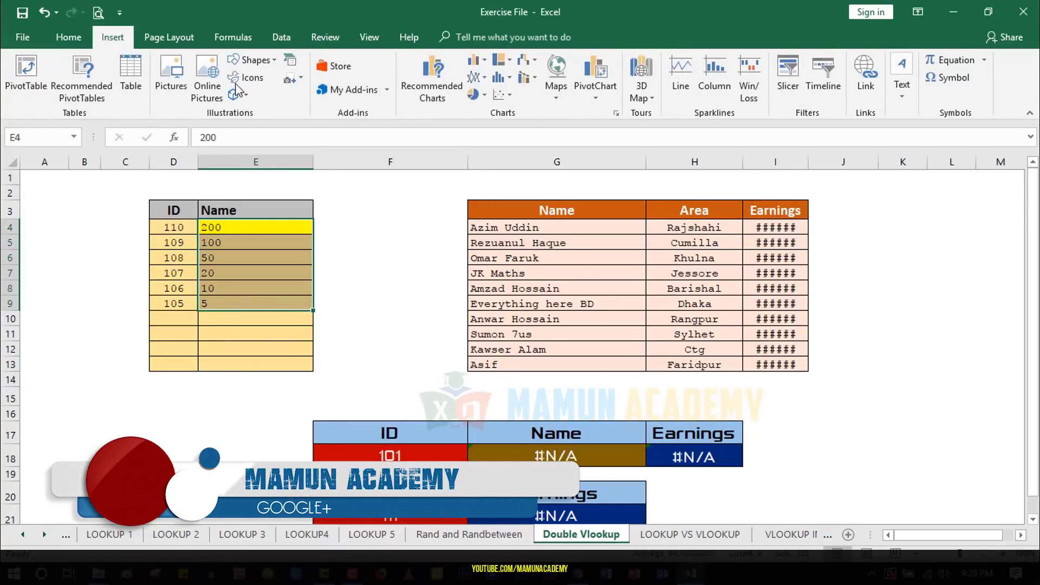
pyautogui.click(534, 61)
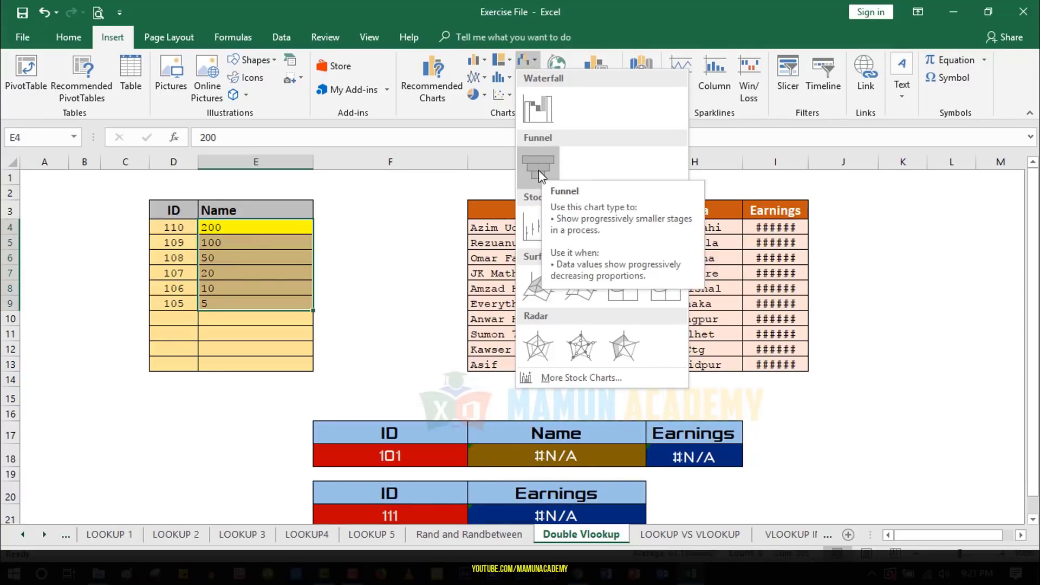
pyautogui.click(544, 168)
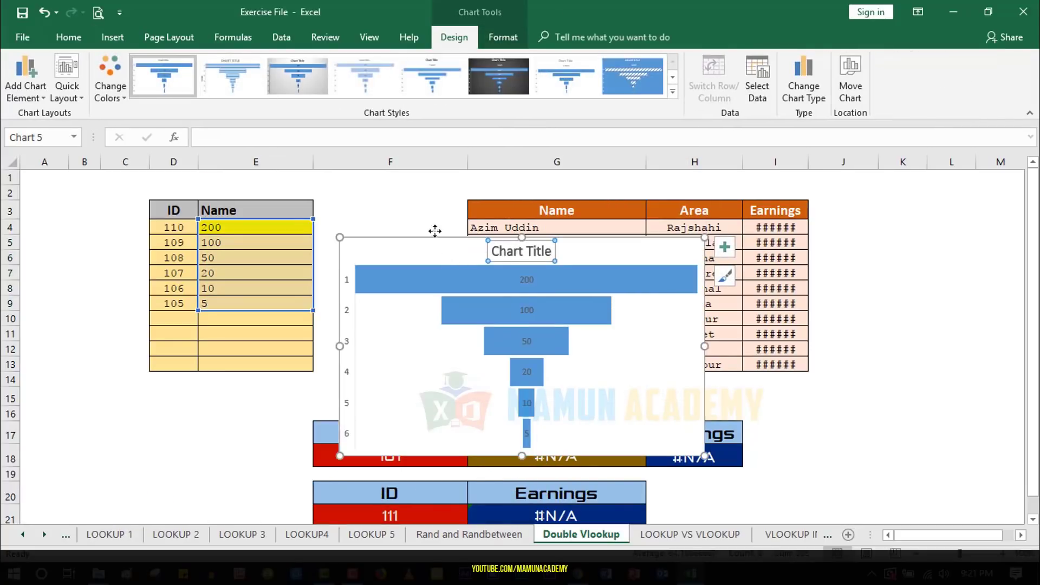
pyautogui.moveTo(435, 230); pyautogui.dragTo(416, 164)
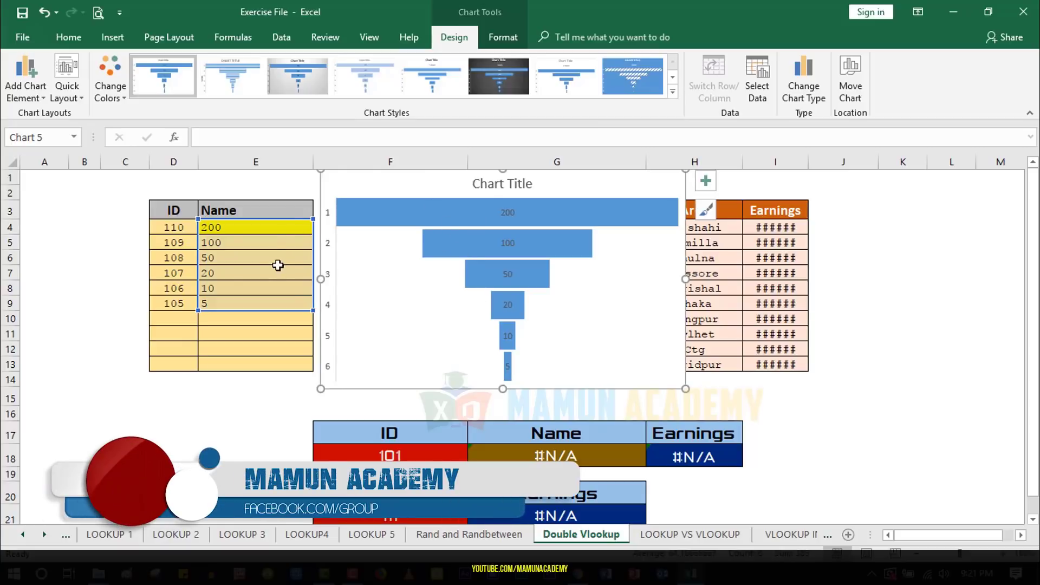
pyautogui.click(173, 391)
# Change cells E5 through E9 to 150, 100, 80, 60 and 40
pyautogui.click(257, 246)
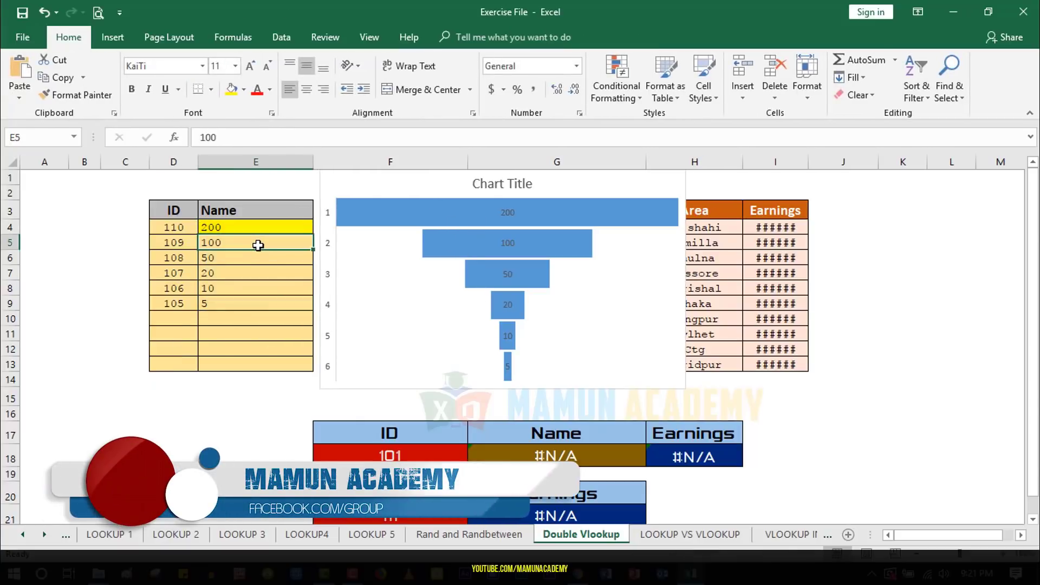
pyautogui.write('15')
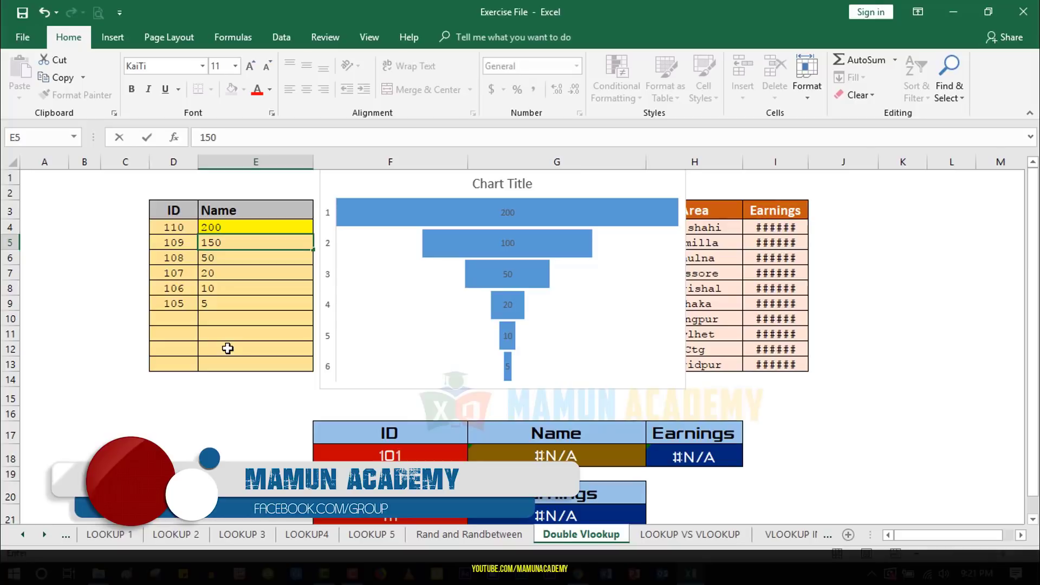
pyautogui.press('Return')
pyautogui.write('100')
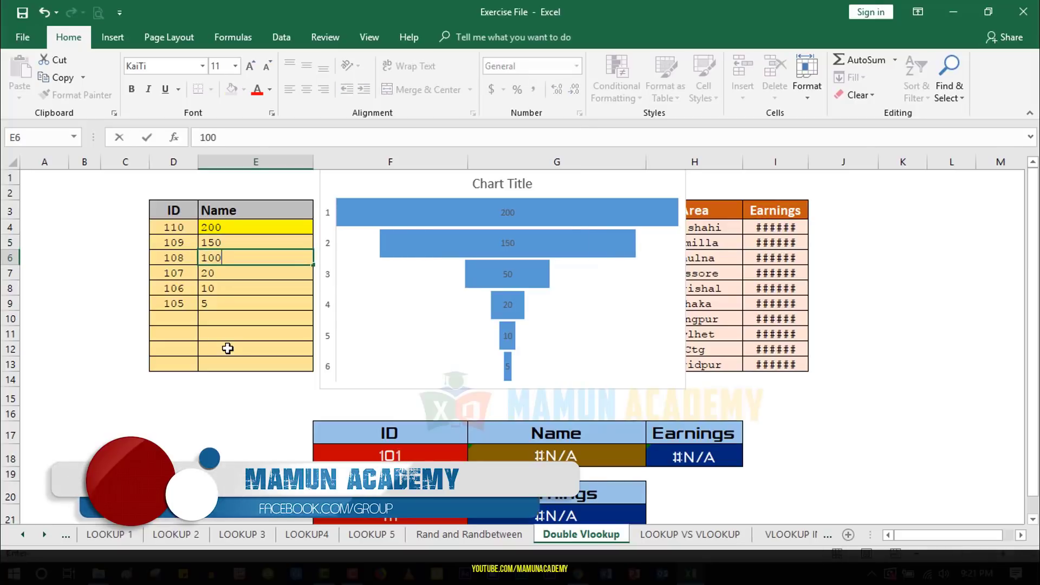
pyautogui.press('Return')
pyautogui.write('80')
pyautogui.press('Return')
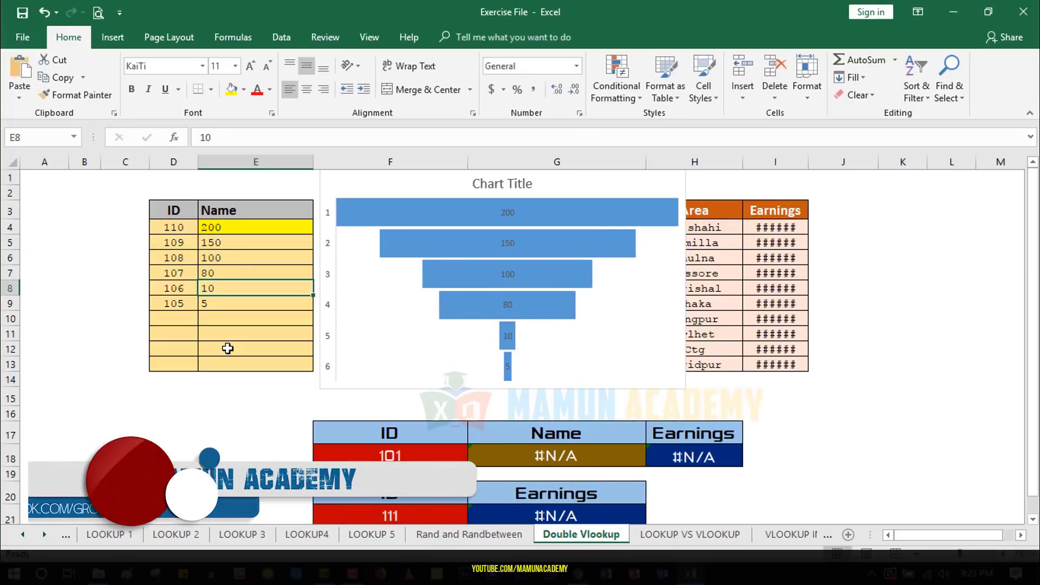
pyautogui.write('60')
pyautogui.press('Return')
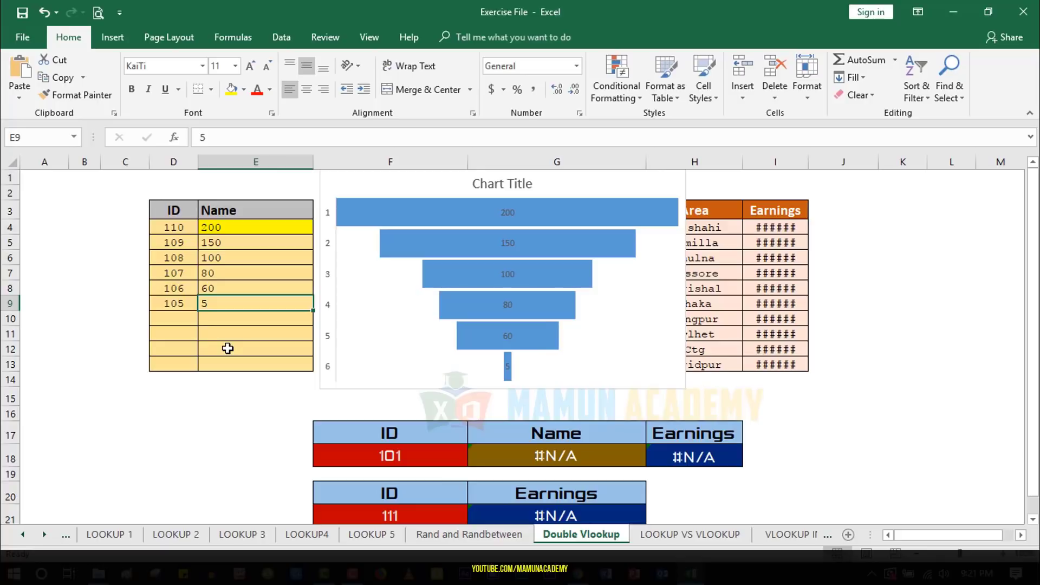
pyautogui.write('40')
pyautogui.press('Return')
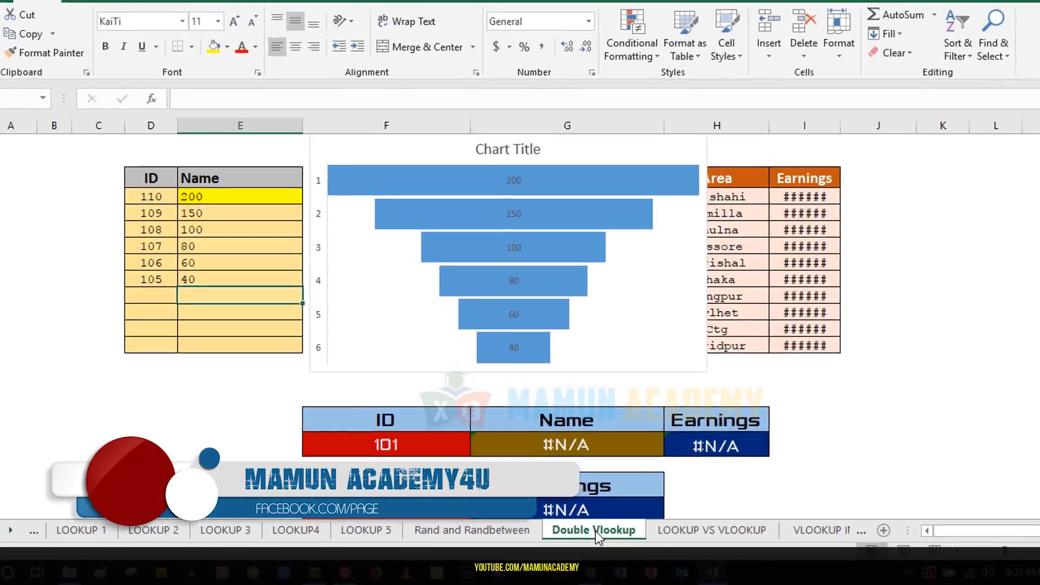
# Collapse New charts, expand Enhanced visuals, and scroll to the Insert 3D models section
pyautogui.scroll(4, 338, 290)
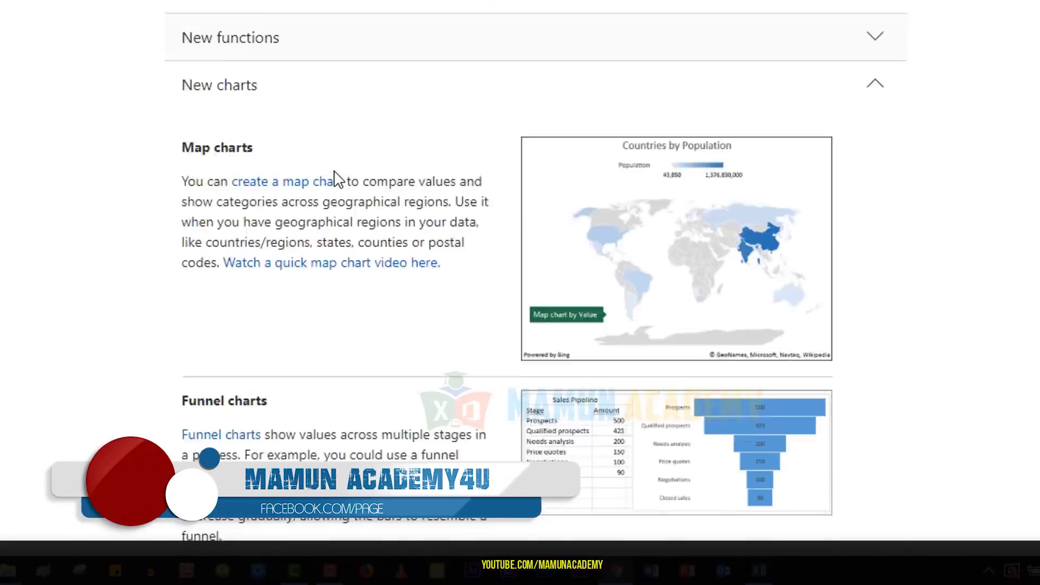
pyautogui.scroll(2, 336, 176)
pyautogui.click(367, 167)
pyautogui.scroll(-2, 303, 43)
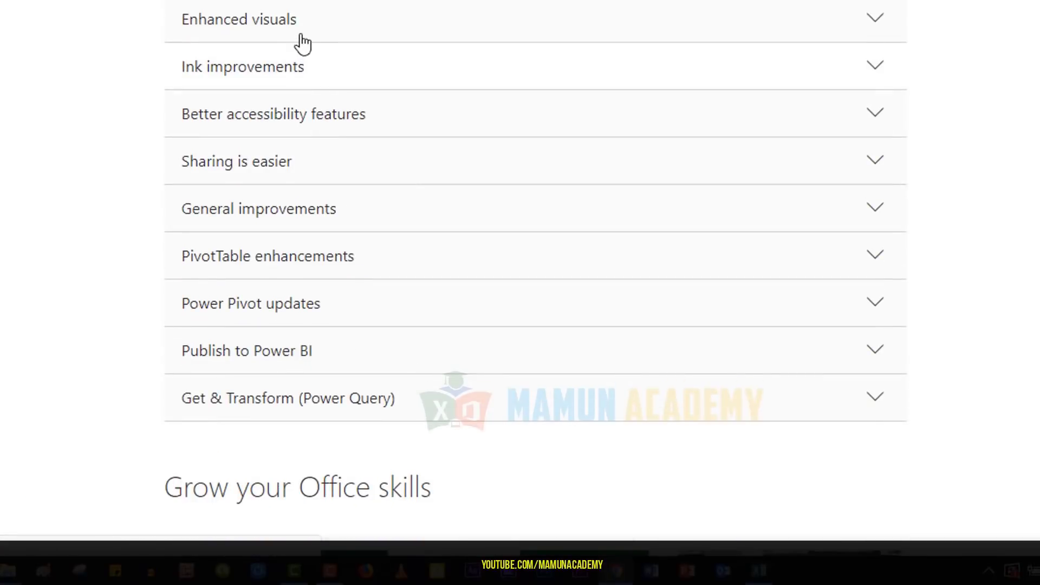
pyautogui.click(304, 33)
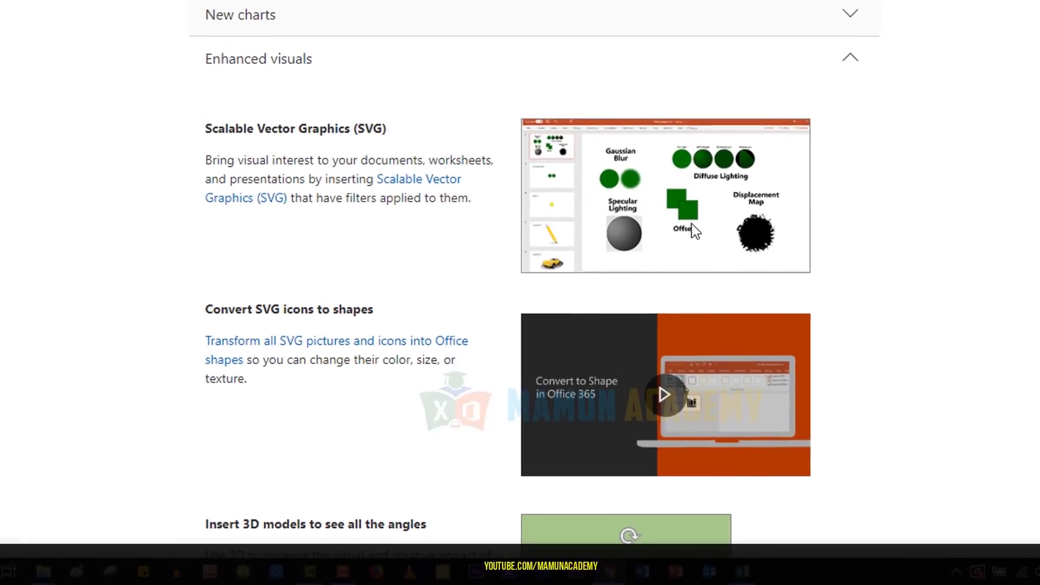
pyautogui.scroll(-3, 463, 265)
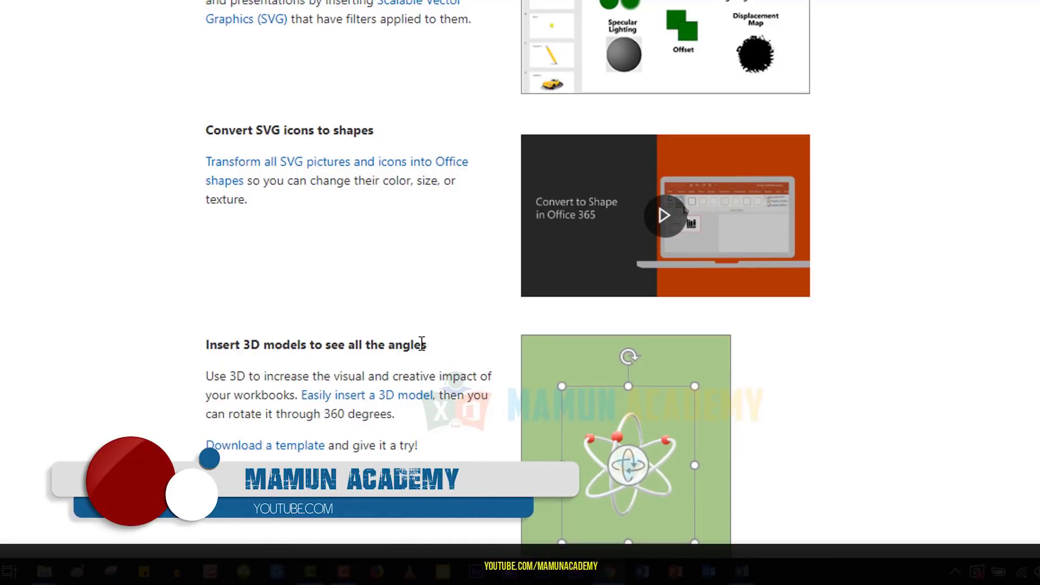
pyautogui.scroll(-3, 486, 349)
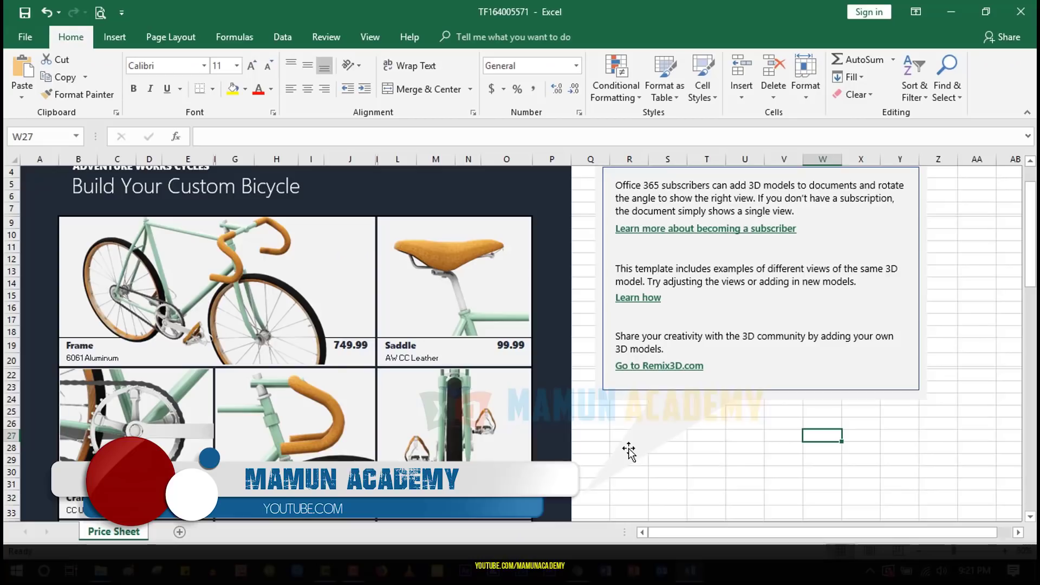
# Rotate the Saddle model to a rear view and turn the Crankset model to a new angle
pyautogui.click(444, 260)
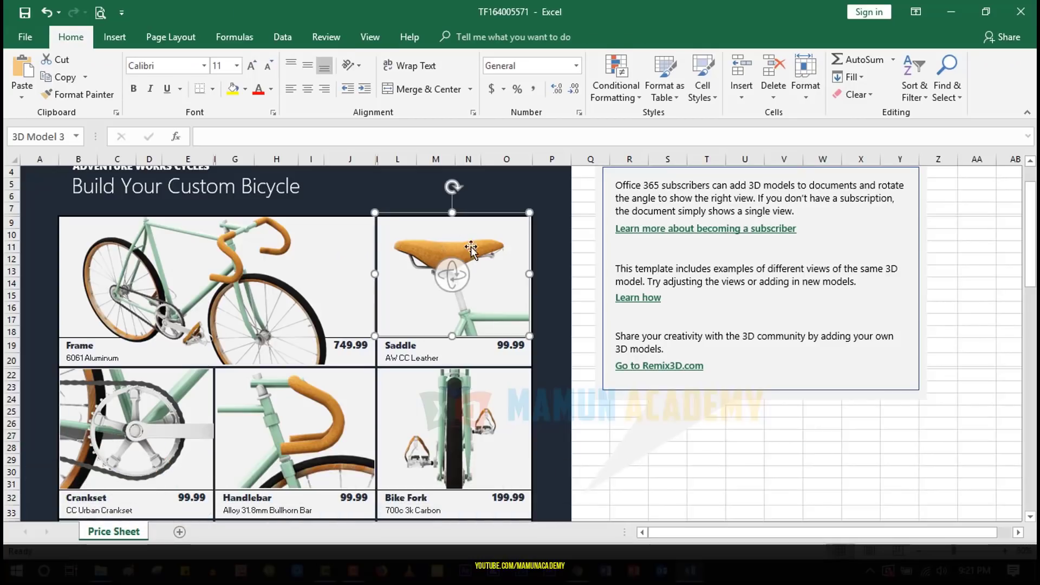
pyautogui.click(341, 258)
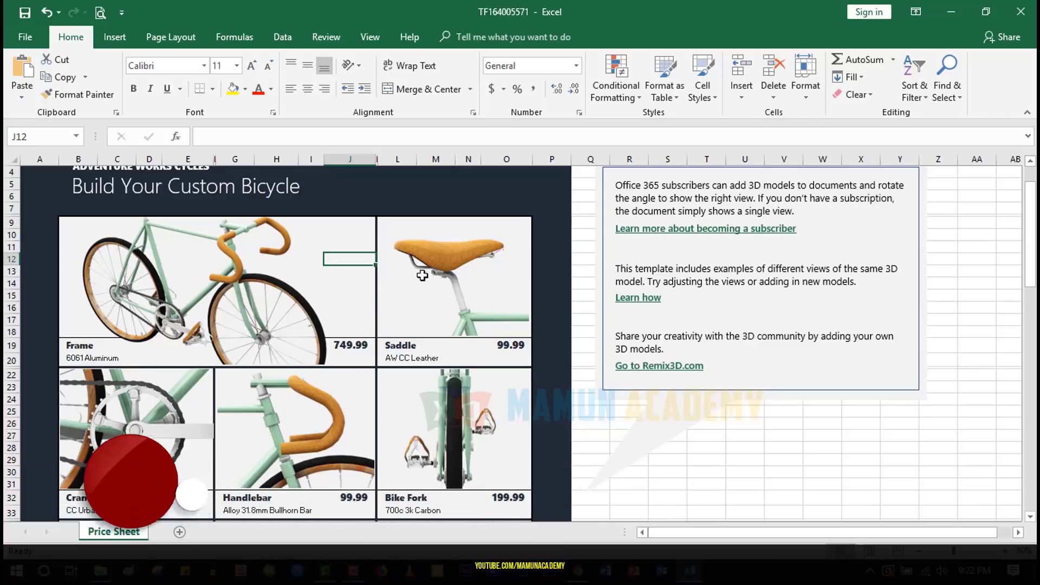
pyautogui.click(453, 272)
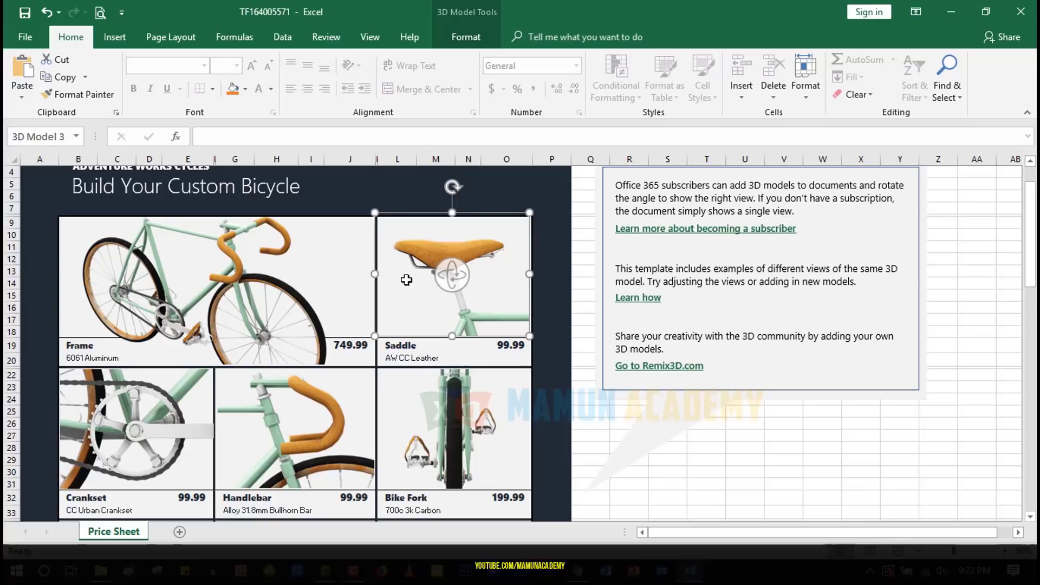
pyautogui.moveTo(469, 284)
pyautogui.mouseDown()
pyautogui.moveTo(358, 284)
pyautogui.moveTo(390, 246)
pyautogui.moveTo(394, 304)
pyautogui.moveTo(356, 295)
pyautogui.mouseUp()
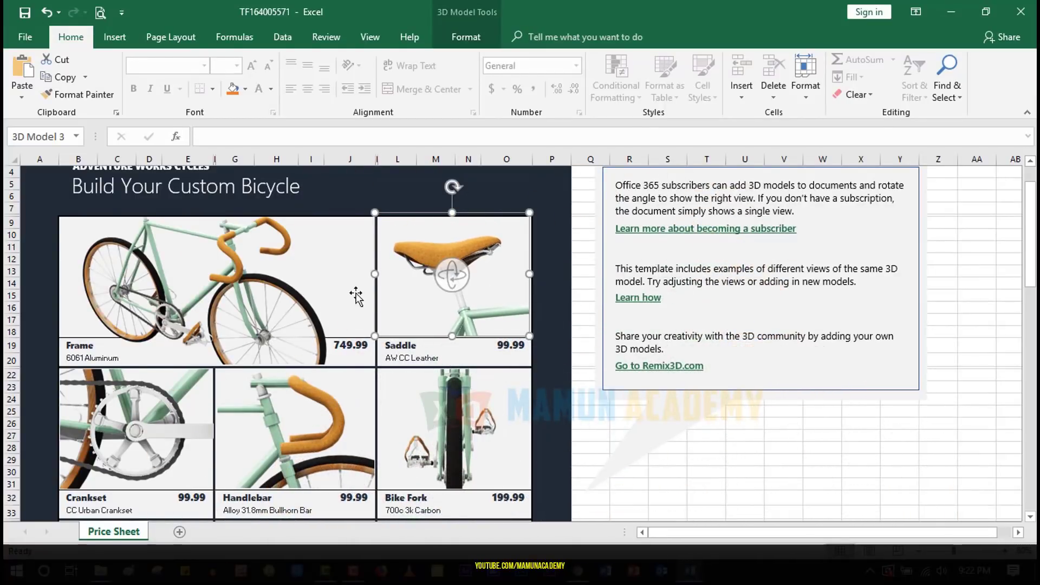
pyautogui.click(140, 433)
pyautogui.moveTo(140, 434); pyautogui.dragTo(121, 363)
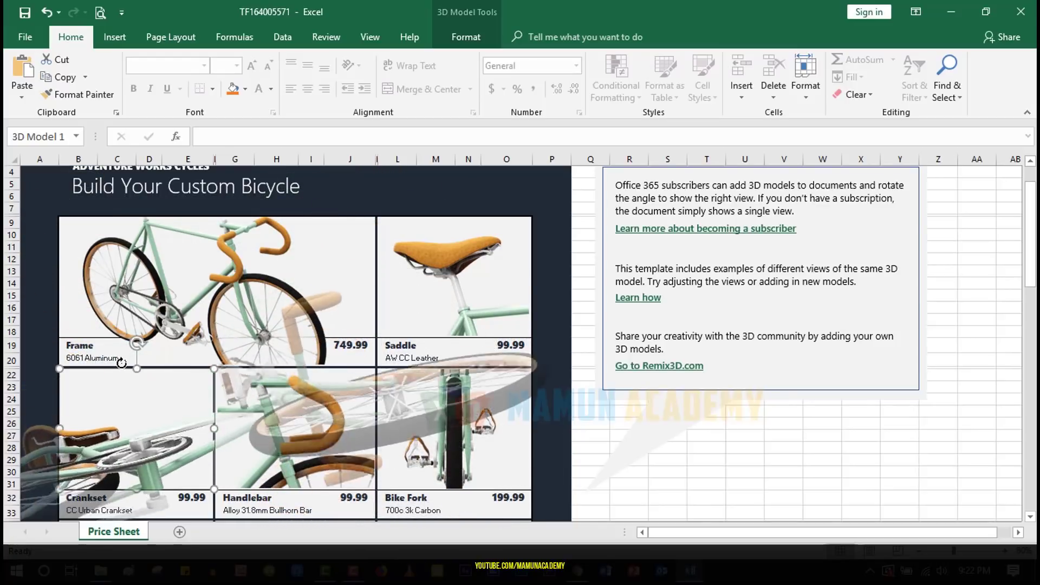
# Rotate the Saddle model further until it shows a view from below, then deselect it
pyautogui.click(458, 277)
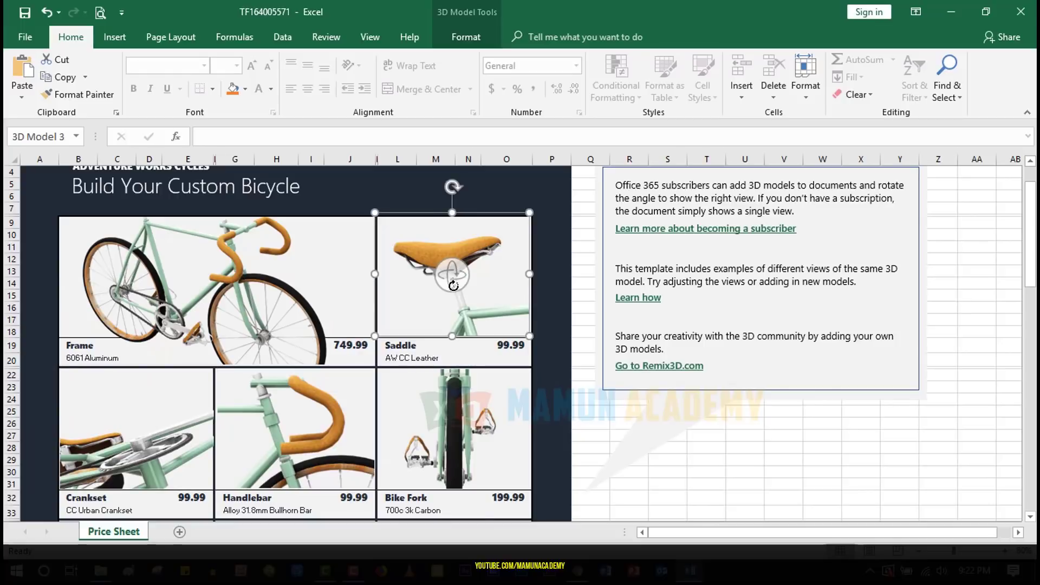
pyautogui.moveTo(458, 276)
pyautogui.mouseDown()
pyautogui.moveTo(410, 226)
pyautogui.moveTo(408, 198)
pyautogui.moveTo(387, 205)
pyautogui.moveTo(402, 252)
pyautogui.moveTo(394, 297)
pyautogui.mouseUp()
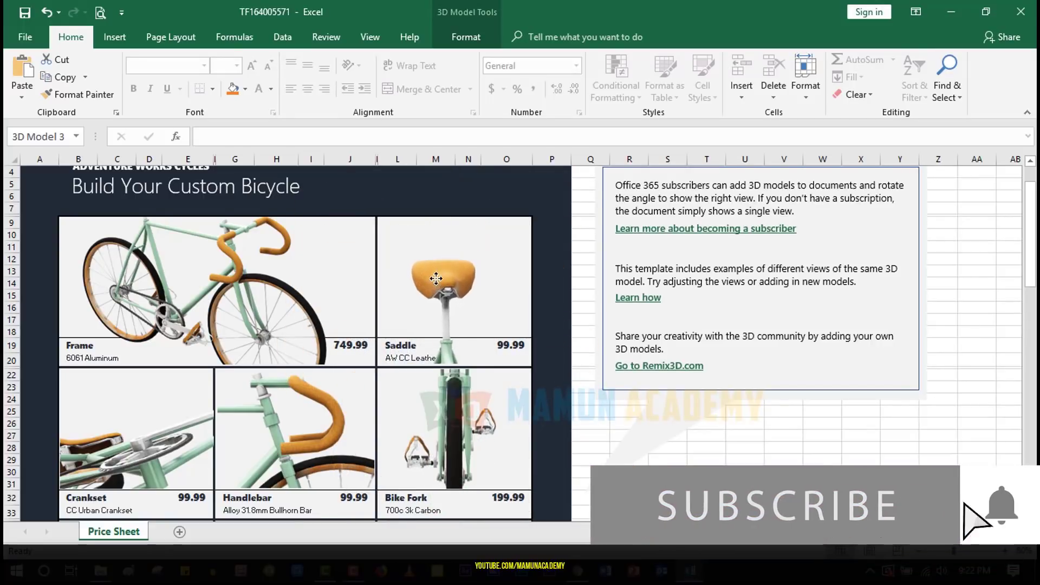
pyautogui.moveTo(443, 250)
pyautogui.mouseDown()
pyautogui.moveTo(446, 317)
pyautogui.moveTo(470, 398)
pyautogui.moveTo(531, 476)
pyautogui.mouseUp()
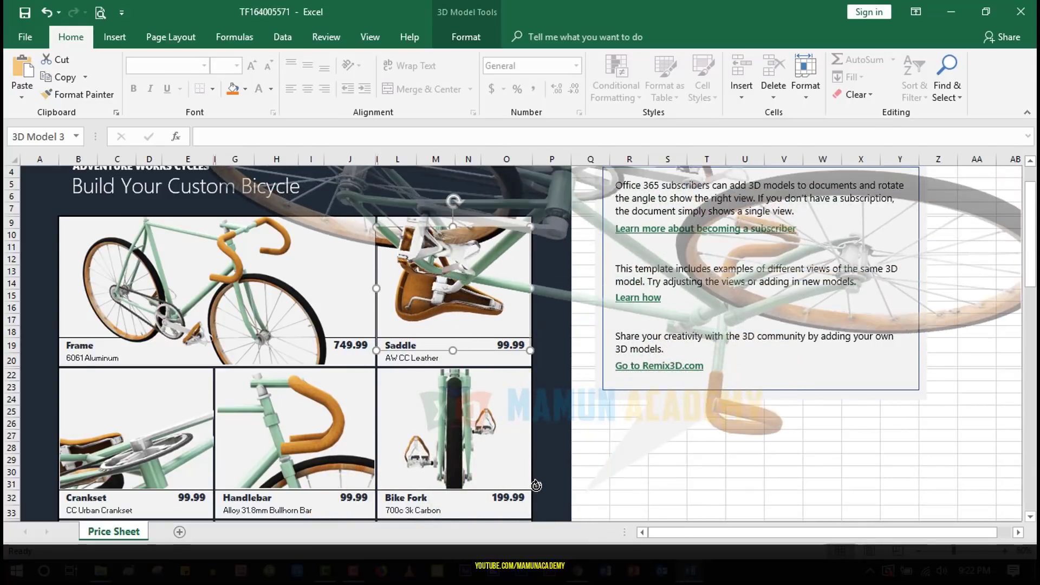
pyautogui.moveTo(530, 476); pyautogui.dragTo(530, 472)
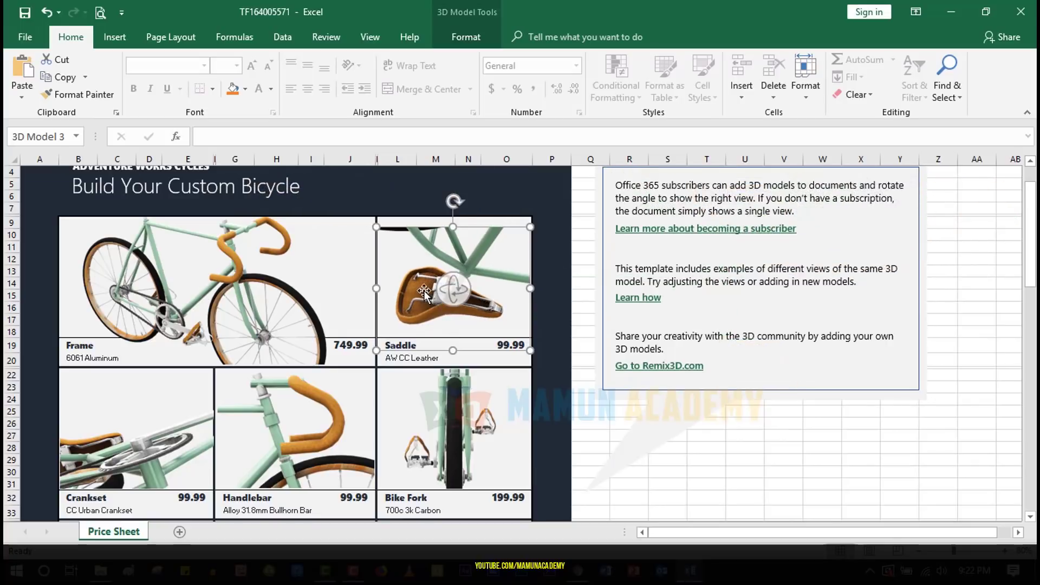
pyautogui.click(670, 451)
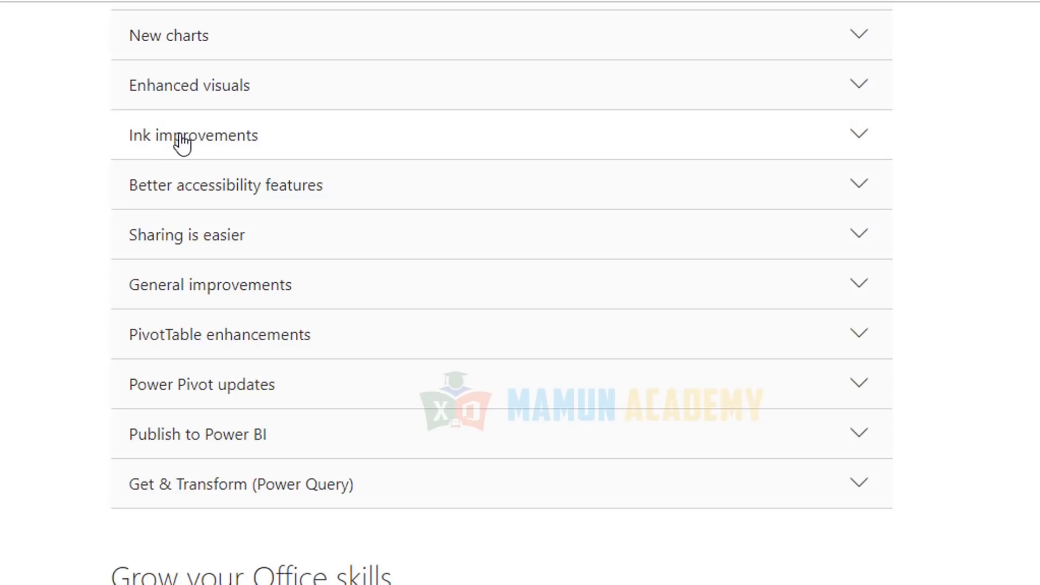
# Expand the Ink improvements section, then scroll down and expand Better accessibility features
pyautogui.click(183, 142)
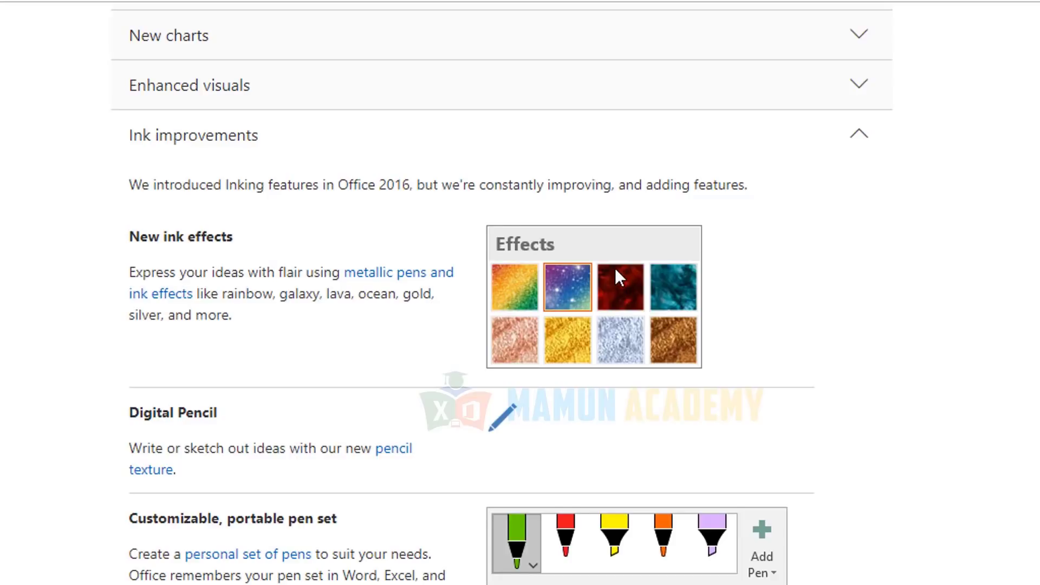
pyautogui.scroll(-2, 697, 459)
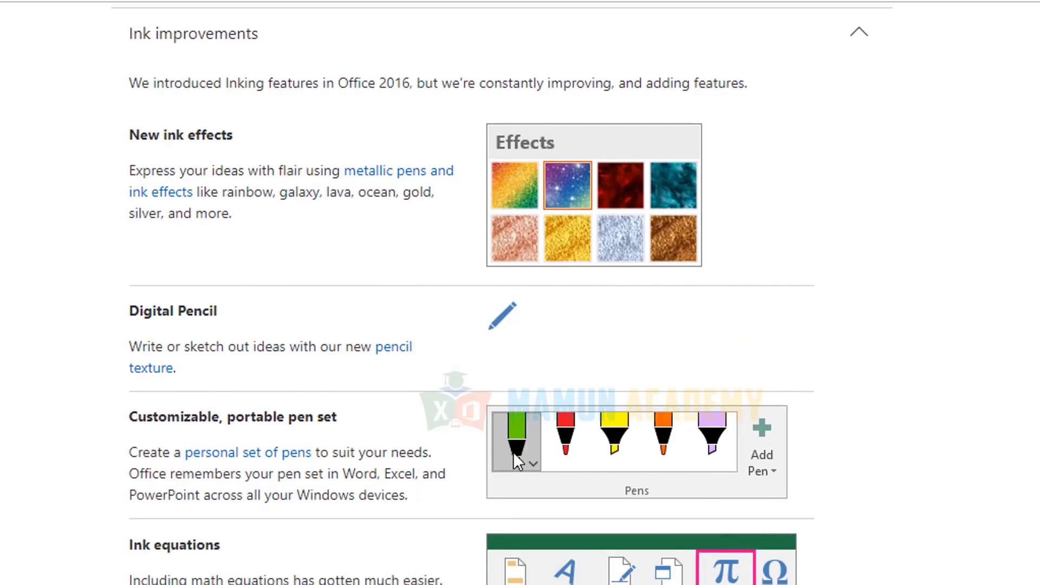
pyautogui.scroll(-2, 618, 442)
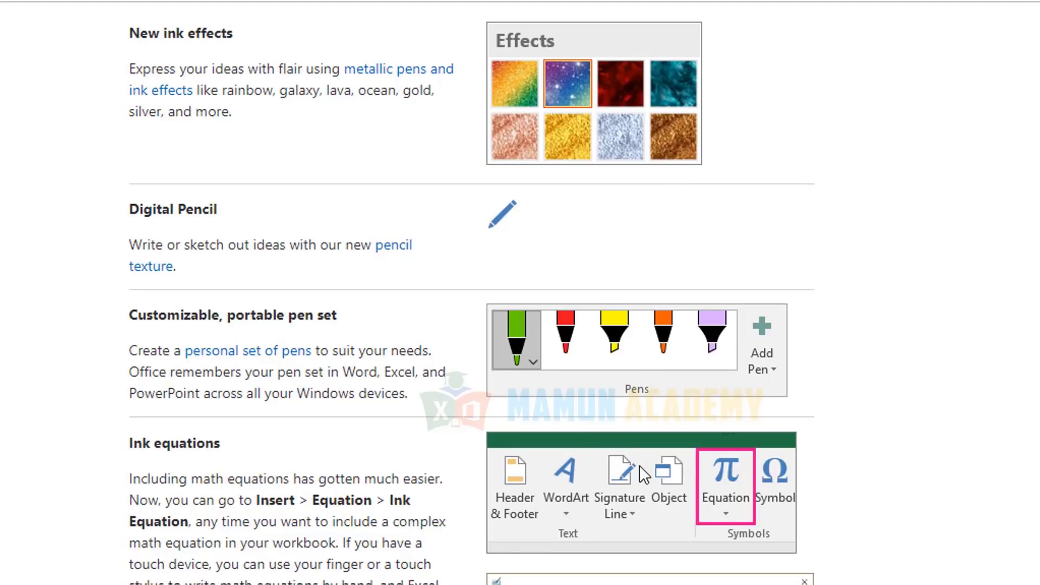
pyautogui.scroll(-1, 420, 336)
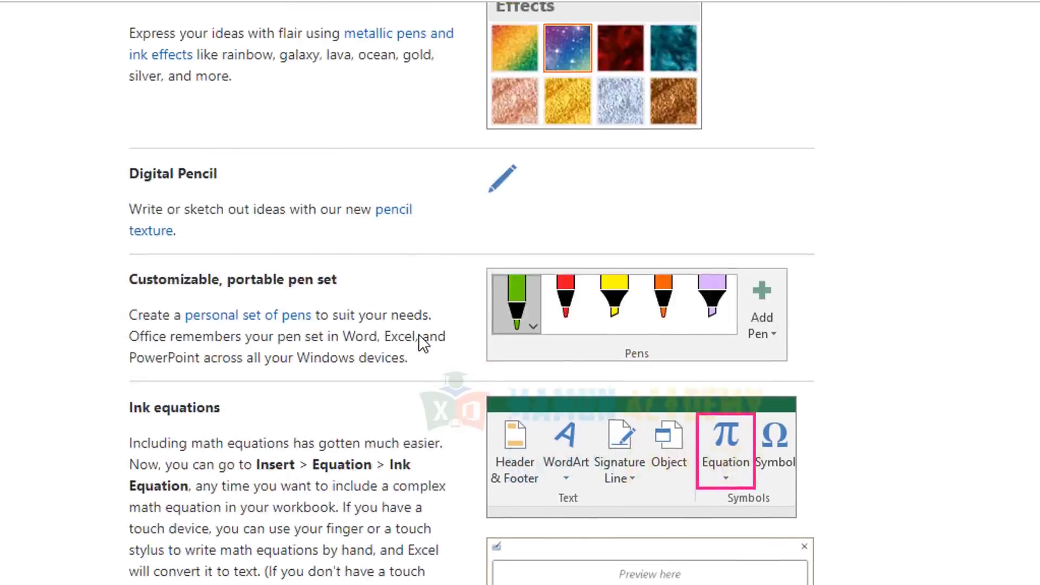
pyautogui.scroll(3, 424, 340)
pyautogui.scroll(-6, 424, 338)
pyautogui.scroll(-4, 426, 326)
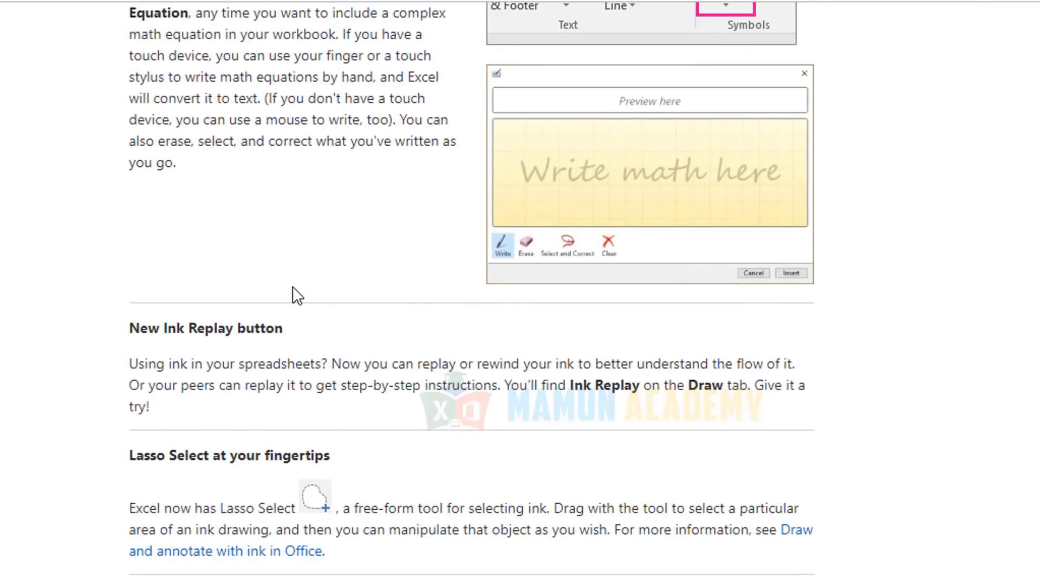
pyautogui.scroll(-6, 293, 287)
pyautogui.scroll(-4, 294, 292)
pyautogui.scroll(-3, 434, 244)
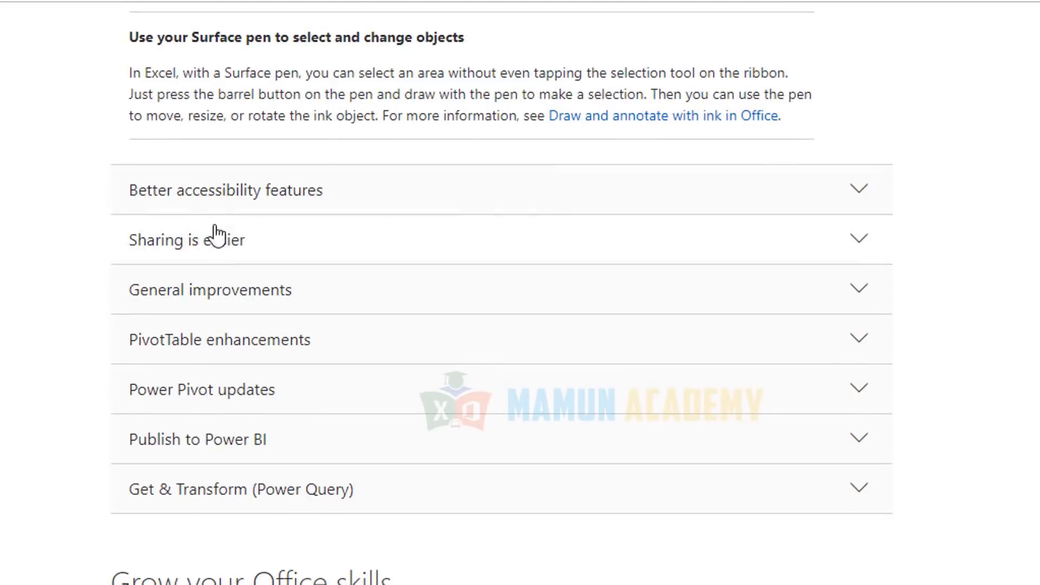
pyautogui.click(224, 205)
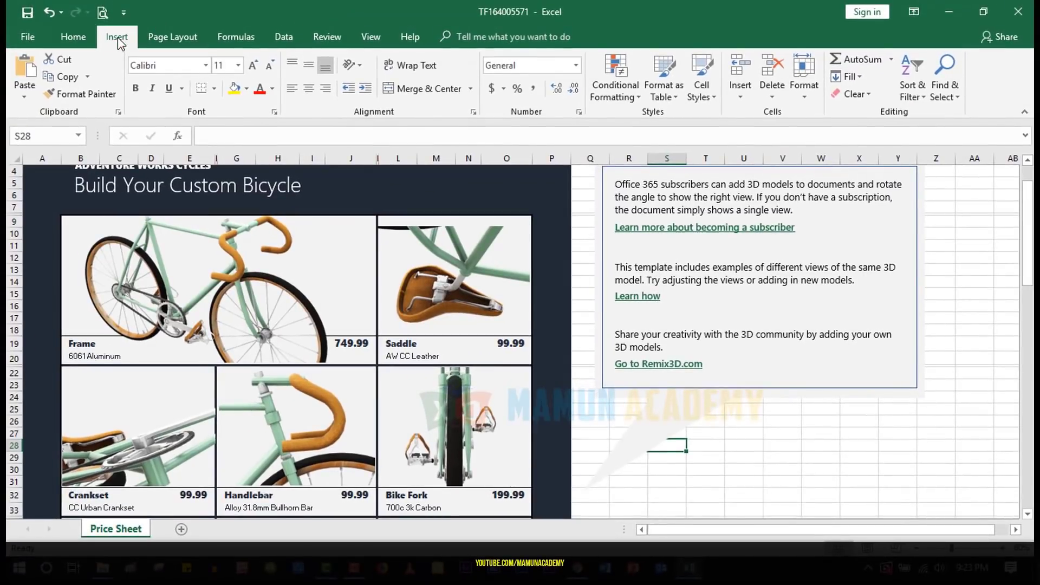
# Browse the Insert, View and Review tabs to reach the Check Accessibility commands
pyautogui.click(118, 39)
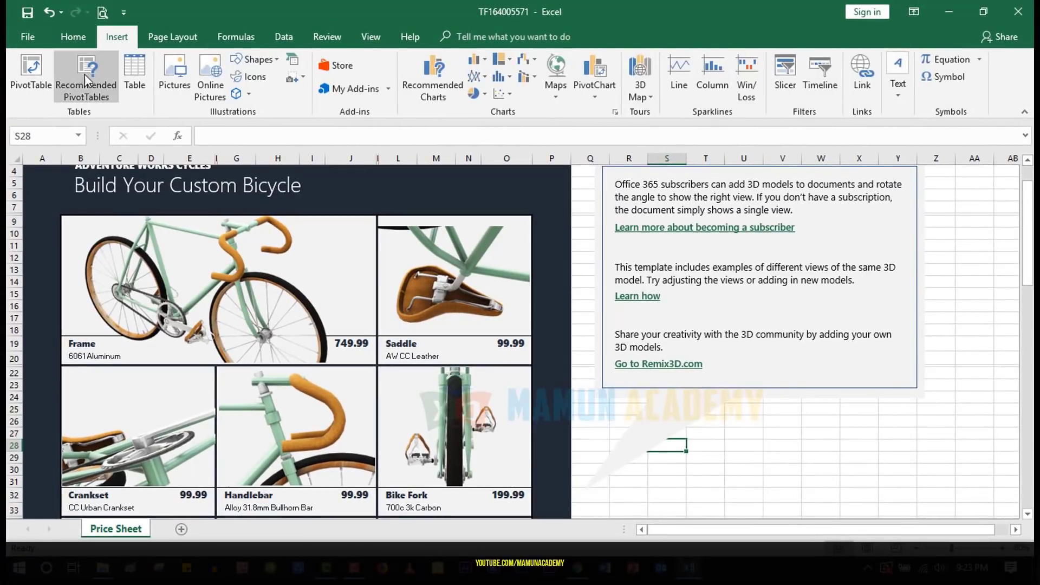
pyautogui.click(373, 39)
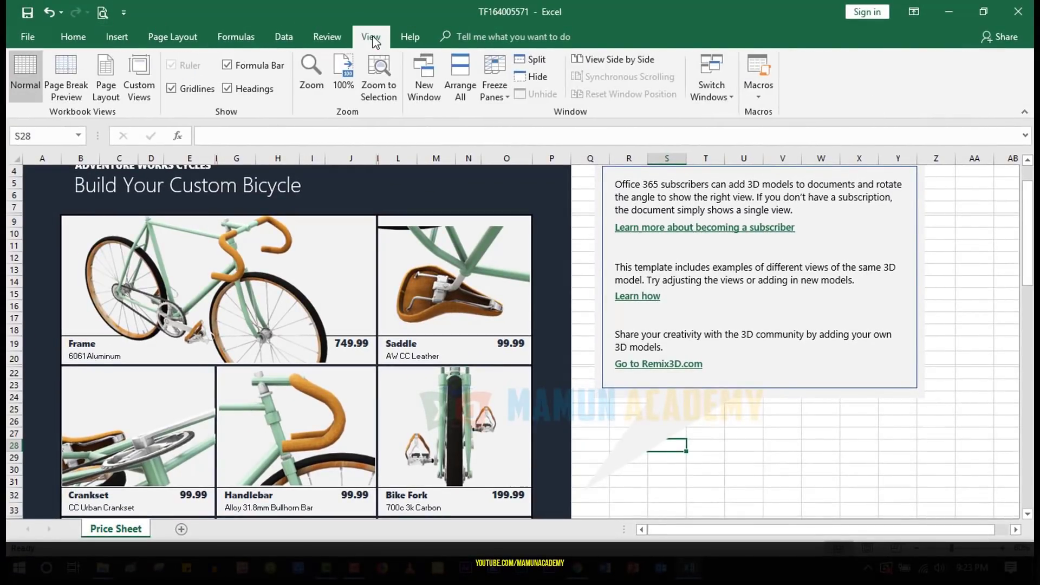
pyautogui.click(327, 38)
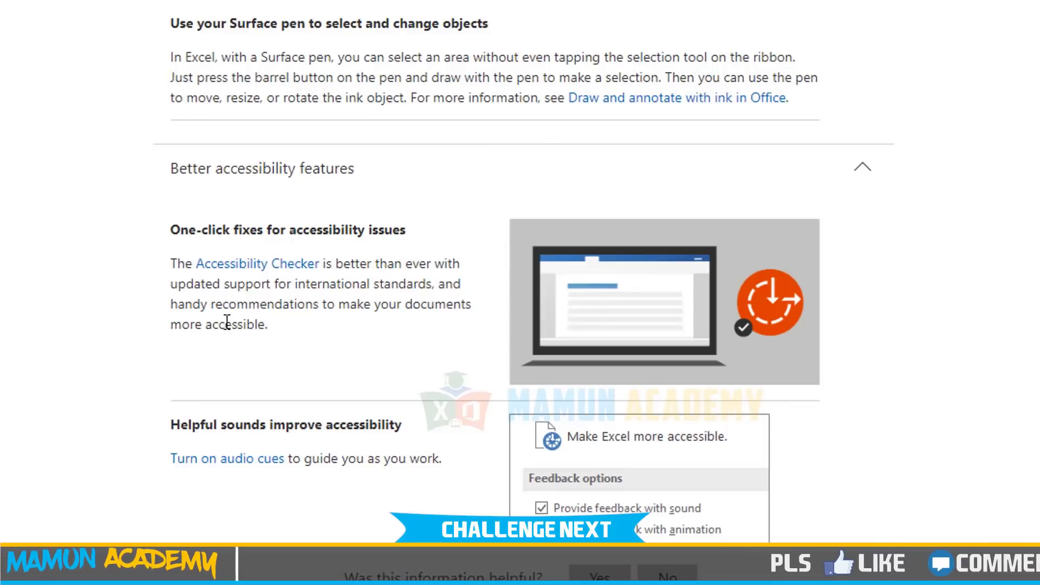
pyautogui.scroll(-5, 226, 324)
# Expand the Sharing is easier section and read through it
pyautogui.scroll(-3, 224, 330)
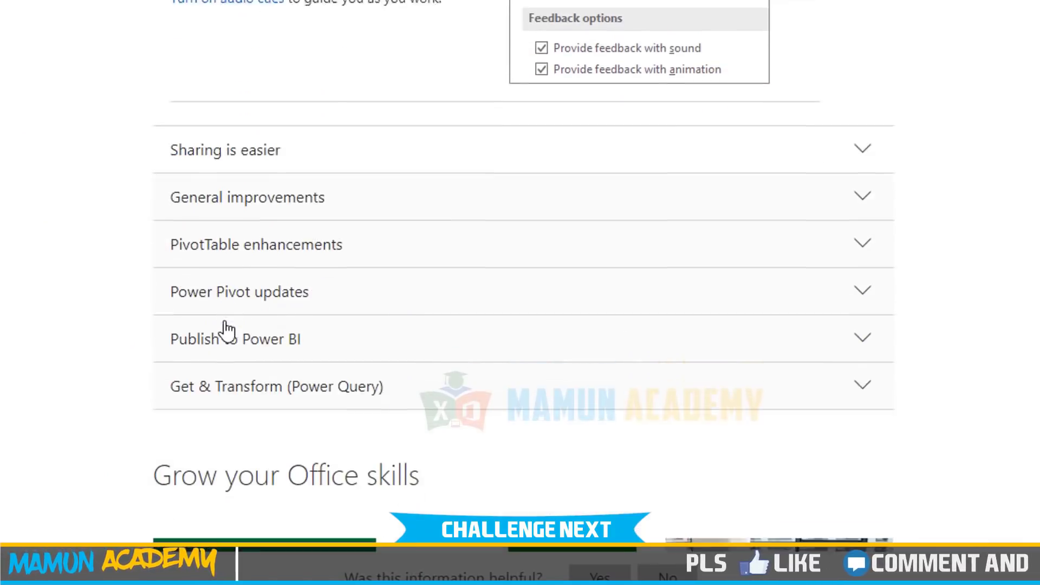
pyautogui.click(252, 142)
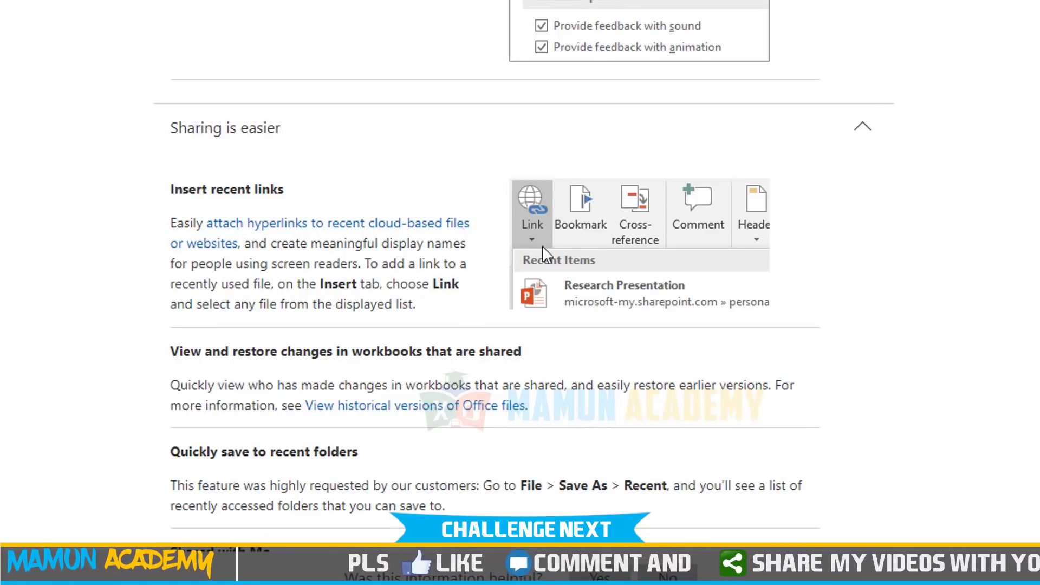
pyautogui.scroll(-2, 511, 249)
pyautogui.scroll(-2, 536, 278)
pyautogui.scroll(-3, 439, 276)
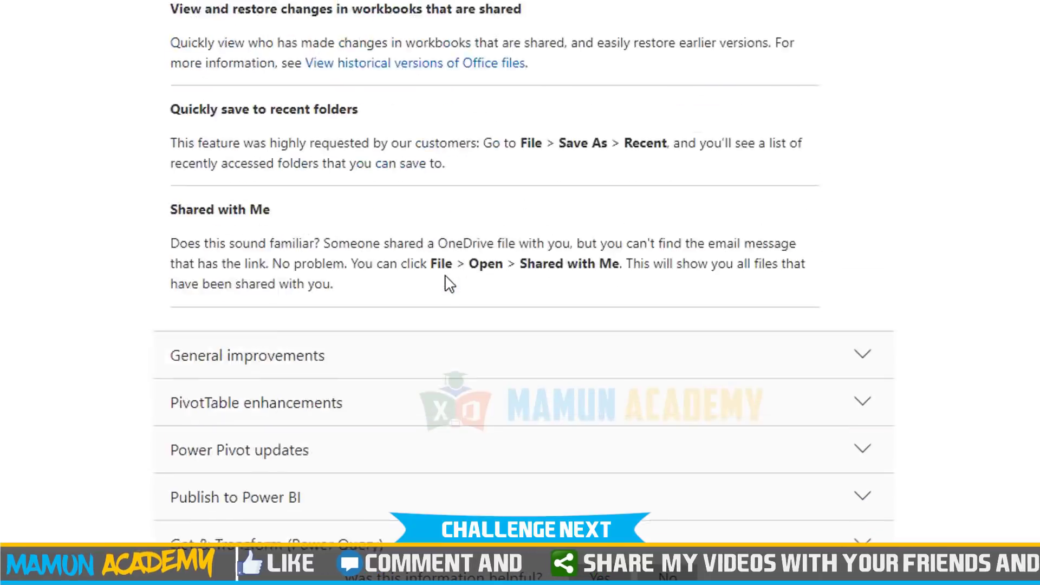
pyautogui.scroll(-2, 428, 271)
# Expand the General improvements section and scroll through its content
pyautogui.click(260, 226)
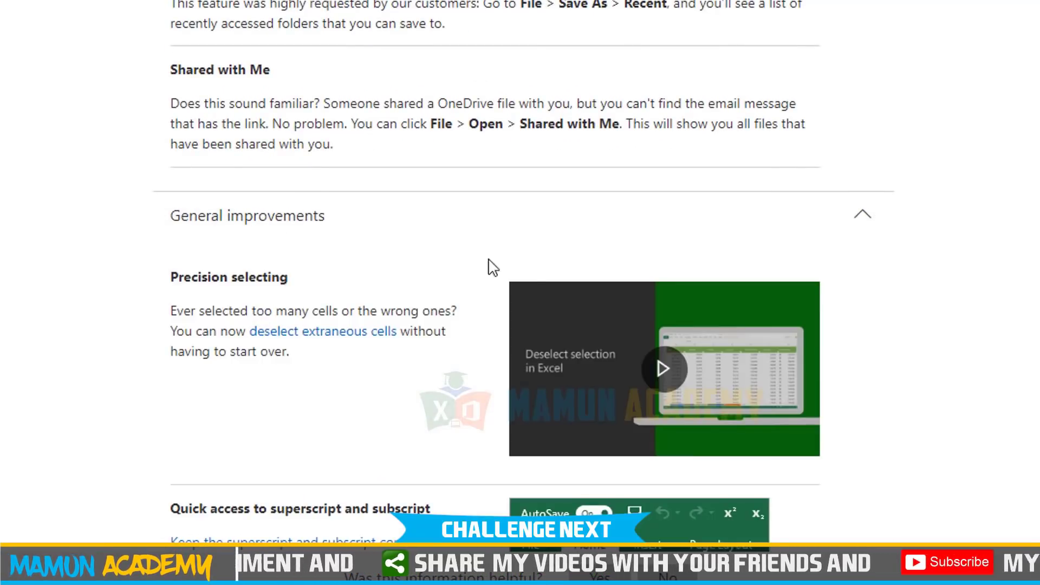
pyautogui.scroll(-3, 493, 267)
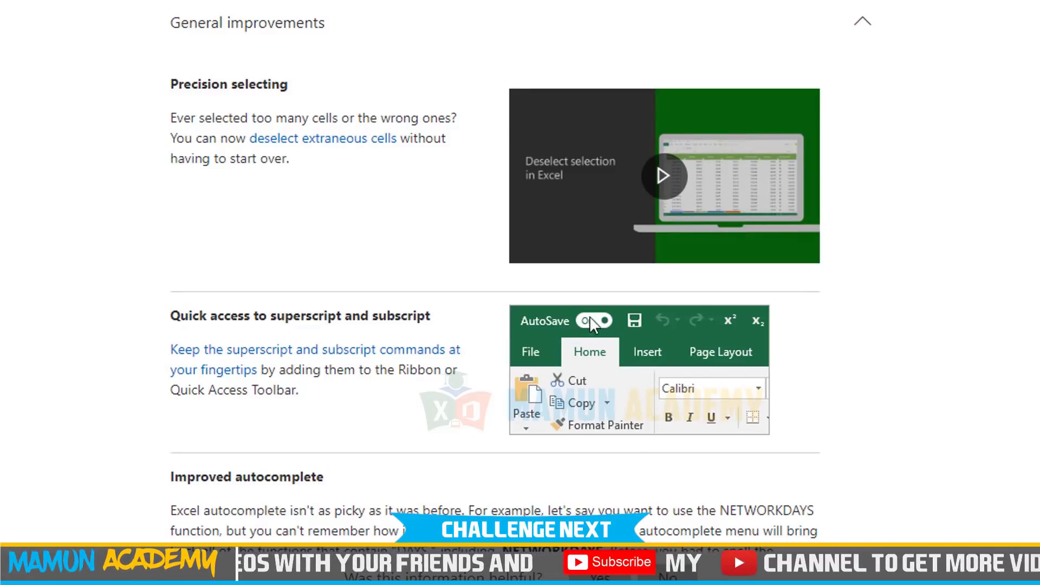
pyautogui.scroll(-6, 604, 324)
pyautogui.scroll(-3, 277, 114)
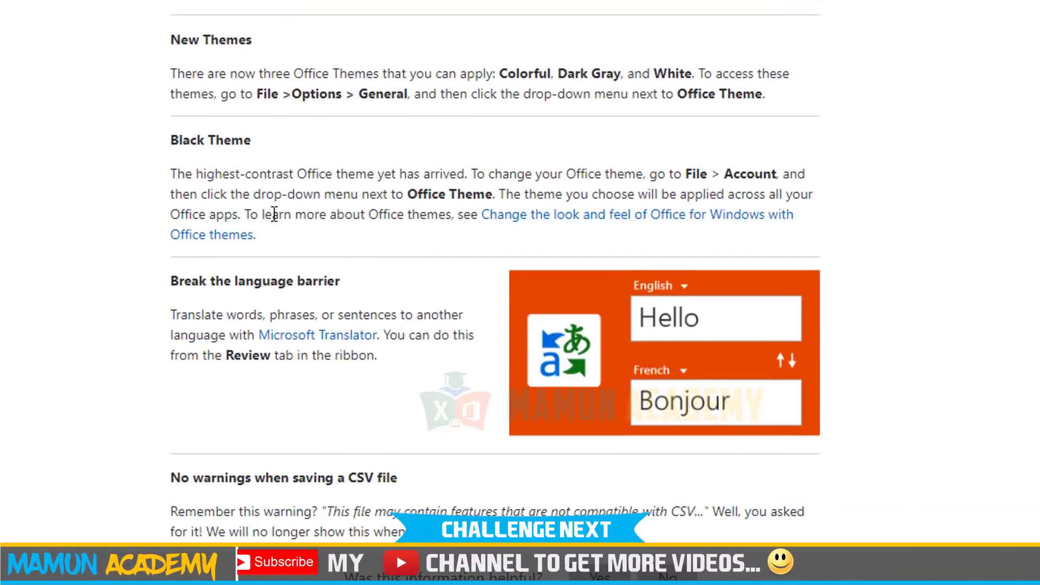
pyautogui.scroll(-3, 204, 128)
pyautogui.scroll(-4, 214, 147)
pyautogui.scroll(-2, 209, 144)
pyautogui.scroll(-2, 215, 203)
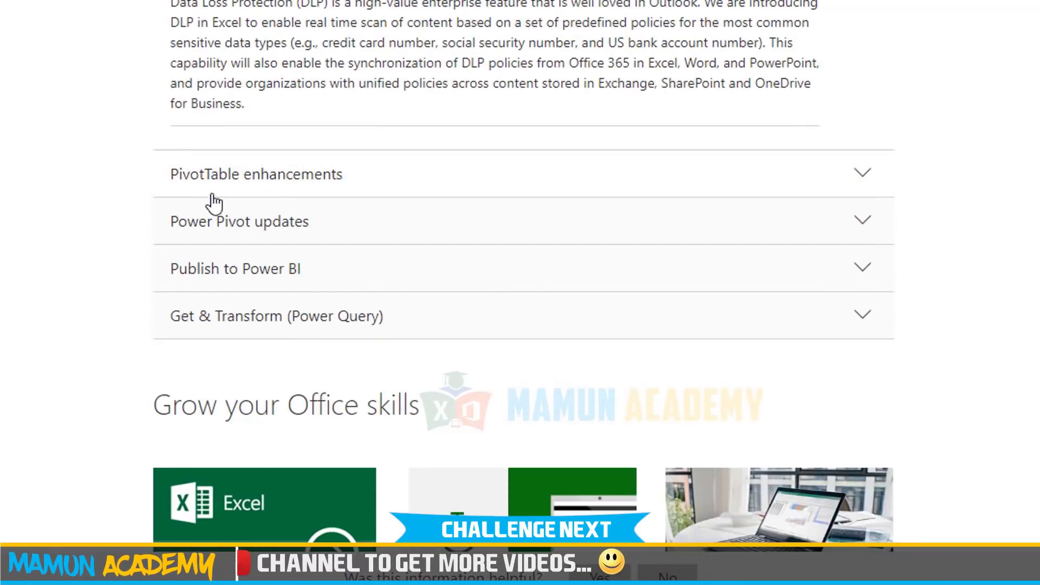
# Expand PivotTable enhancements to read about default layouts, relationship detection and smart rename
pyautogui.click(224, 188)
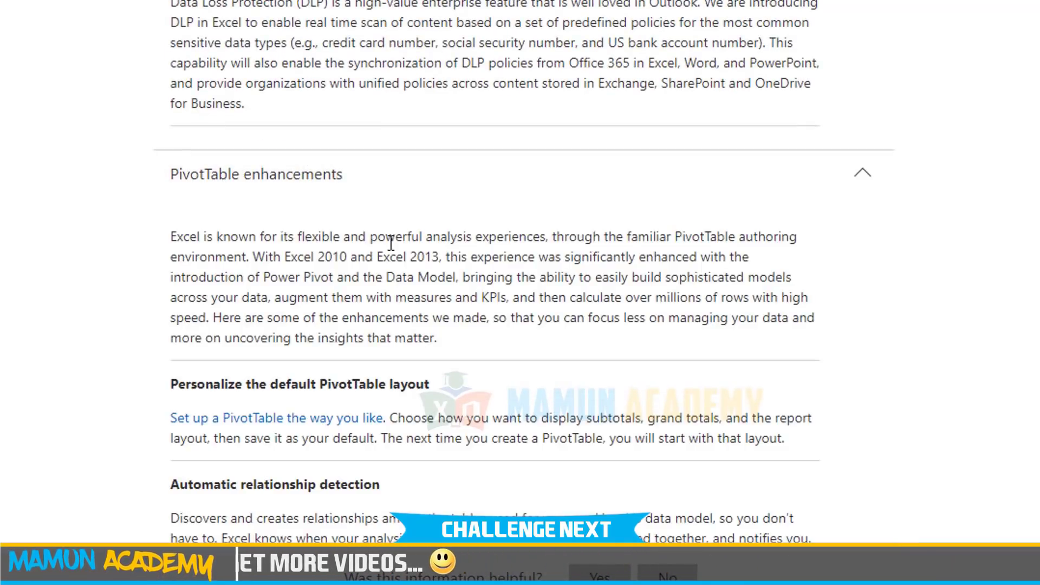
pyautogui.scroll(-5, 390, 242)
pyautogui.scroll(-5, 390, 242)
pyautogui.scroll(-6, 391, 242)
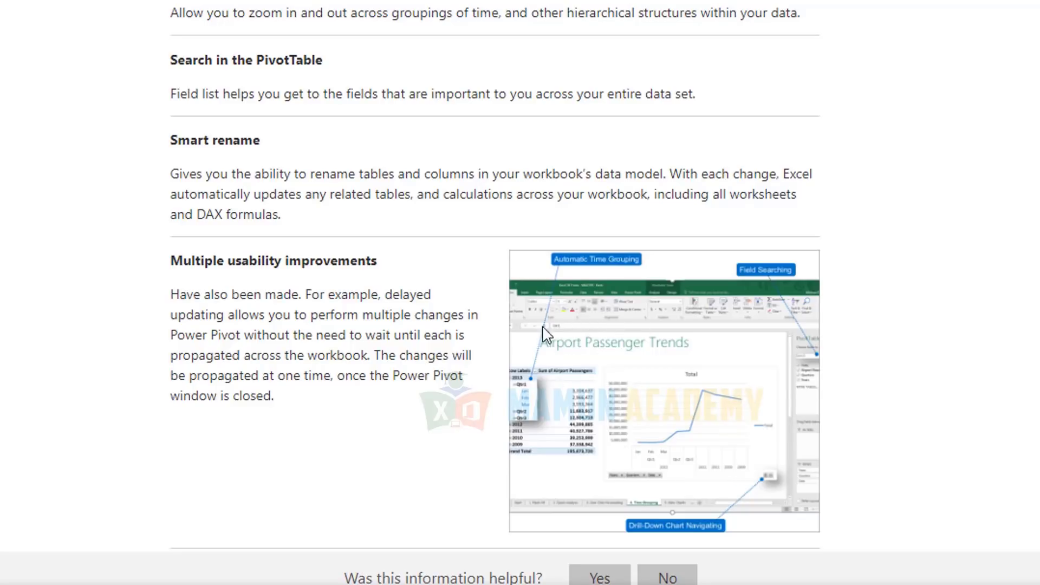
pyautogui.scroll(-2, 546, 334)
pyautogui.scroll(-4, 569, 320)
pyautogui.scroll(-6, 459, 235)
# Expand the Power Pivot updates section and scroll through it
pyautogui.scroll(-10, 455, 239)
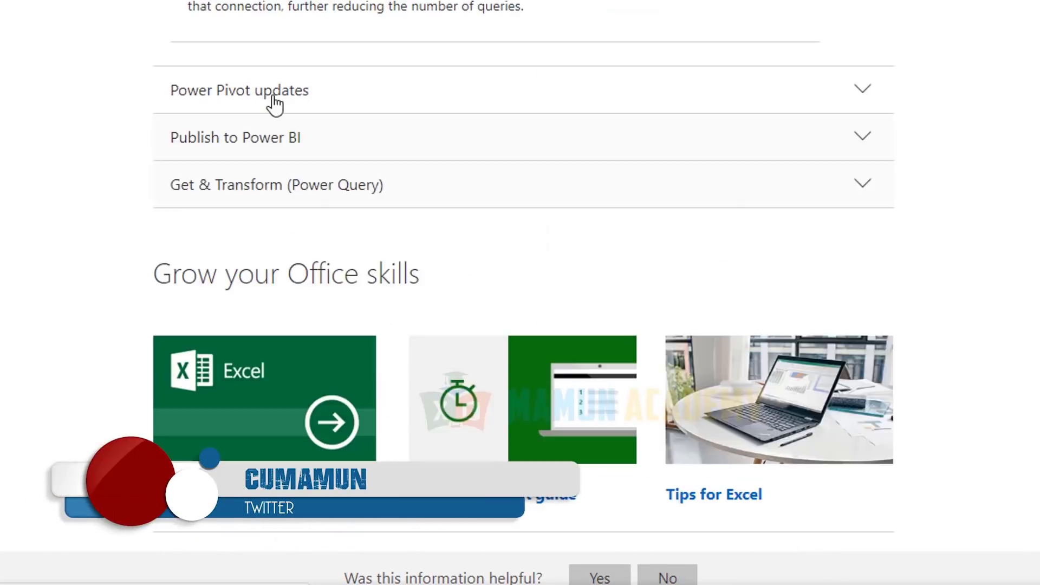
pyautogui.click(275, 103)
pyautogui.scroll(-2, 506, 254)
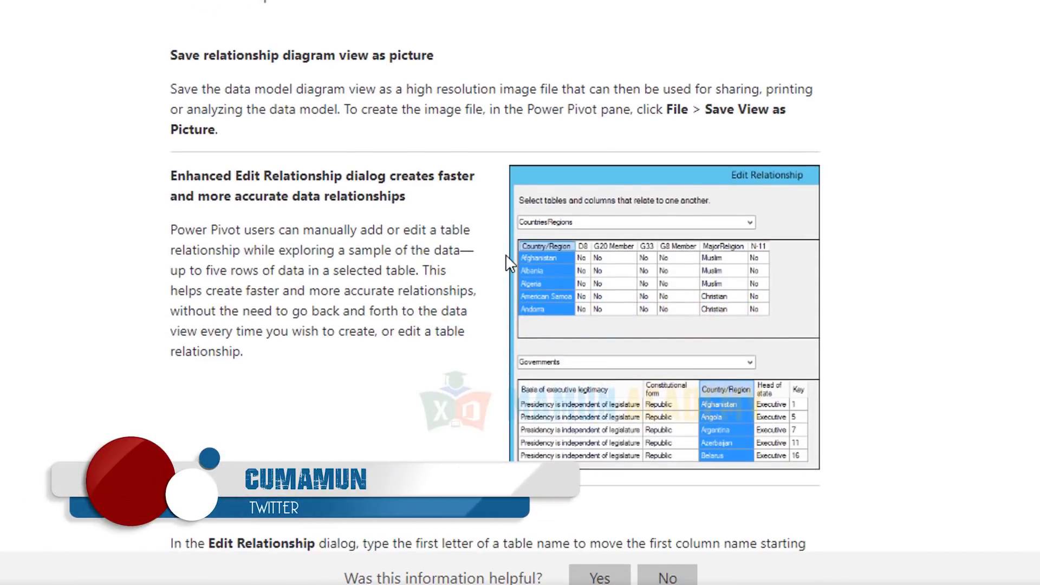
pyautogui.scroll(-2, 508, 263)
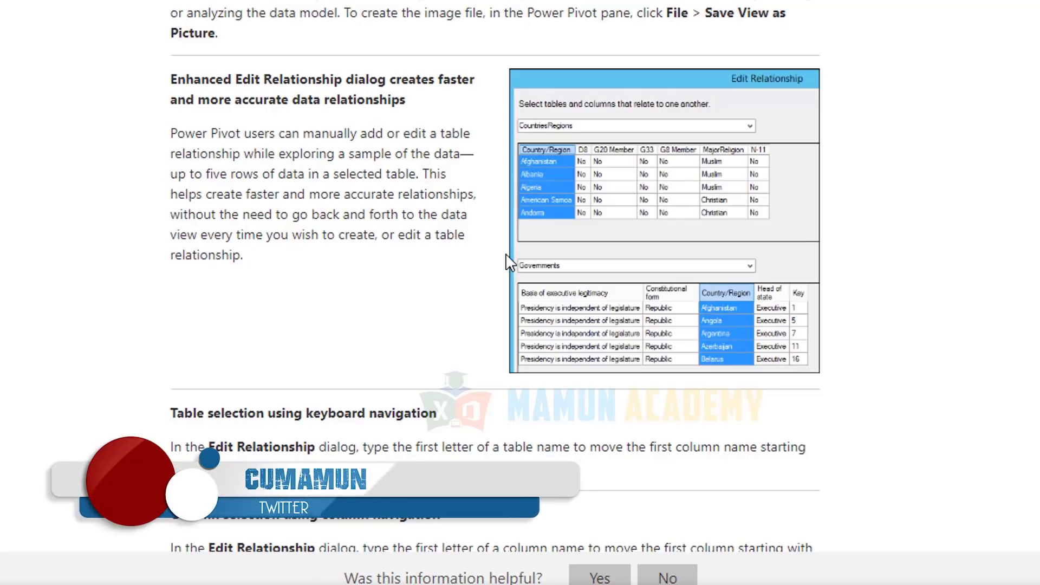
pyautogui.scroll(2, 506, 252)
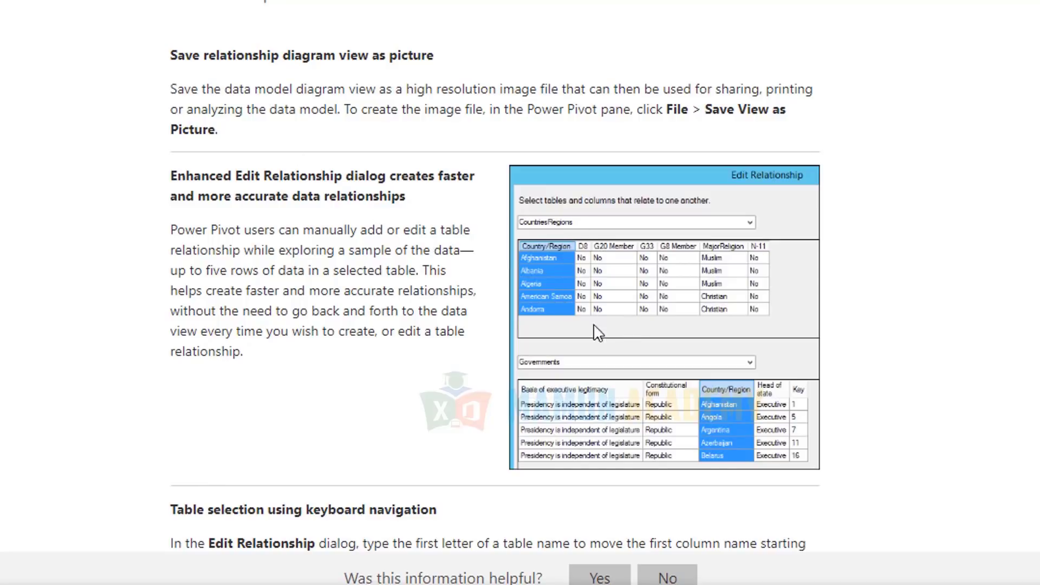
pyautogui.scroll(-5, 582, 324)
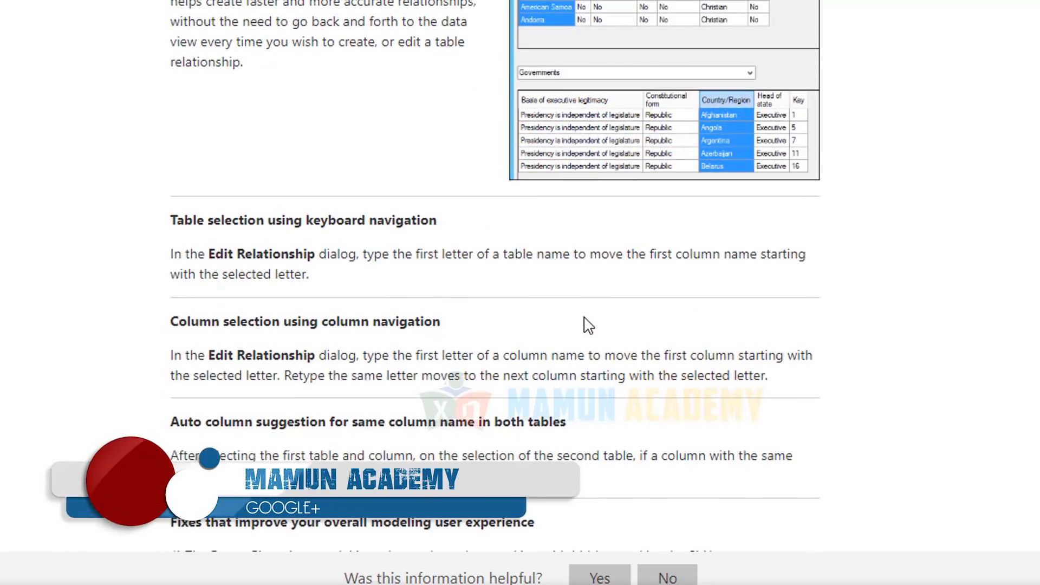
pyautogui.scroll(-2, 585, 325)
pyautogui.scroll(-3, 587, 325)
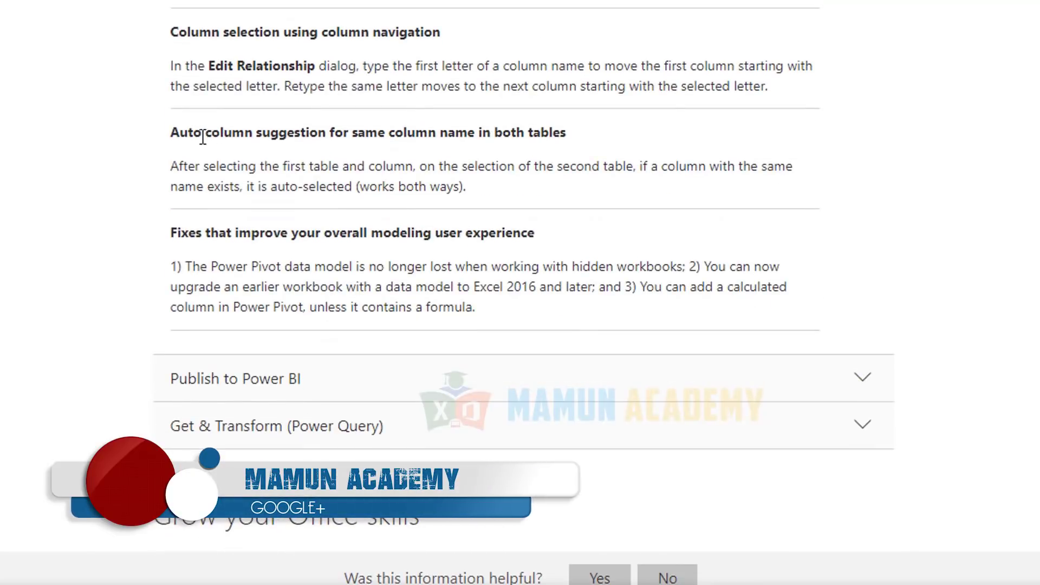
# Expand Publish to Power BI and Get & Transform (Power Query), then close Photo Viewer
pyautogui.click(266, 389)
pyautogui.scroll(-3, 361, 265)
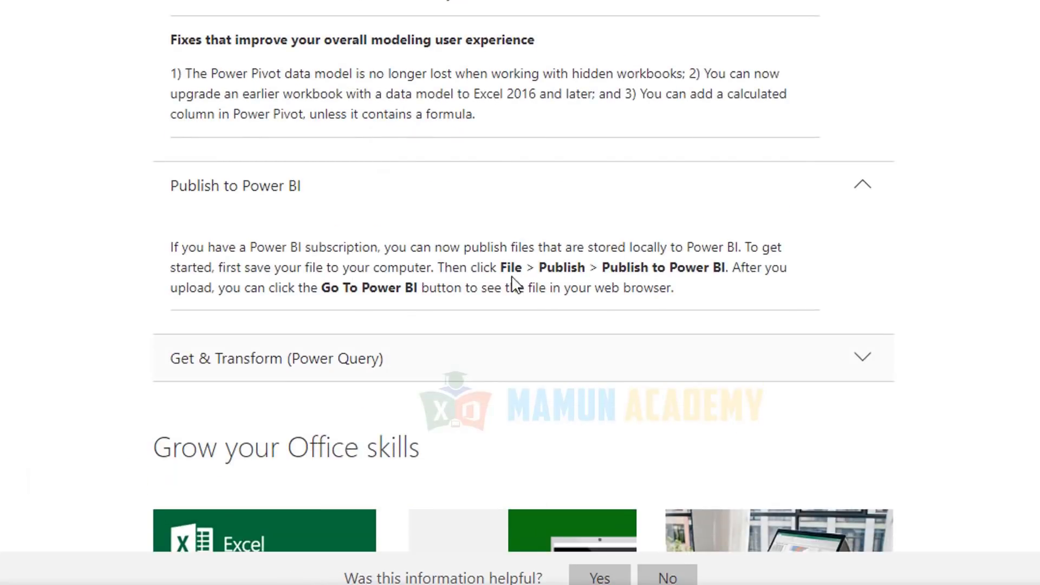
pyautogui.click(367, 374)
pyautogui.scroll(-7, 455, 332)
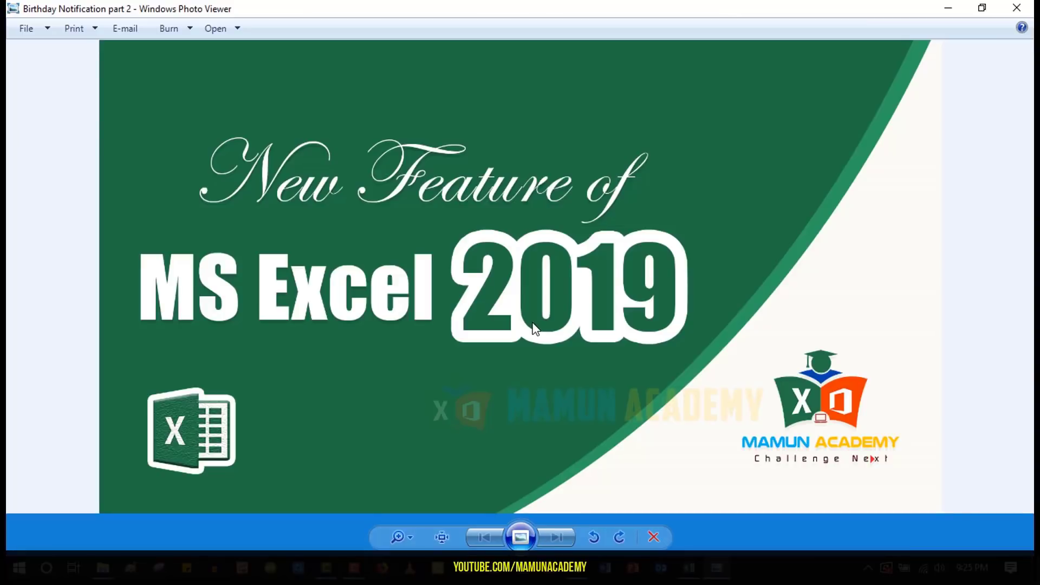
pyautogui.click(1030, 7)
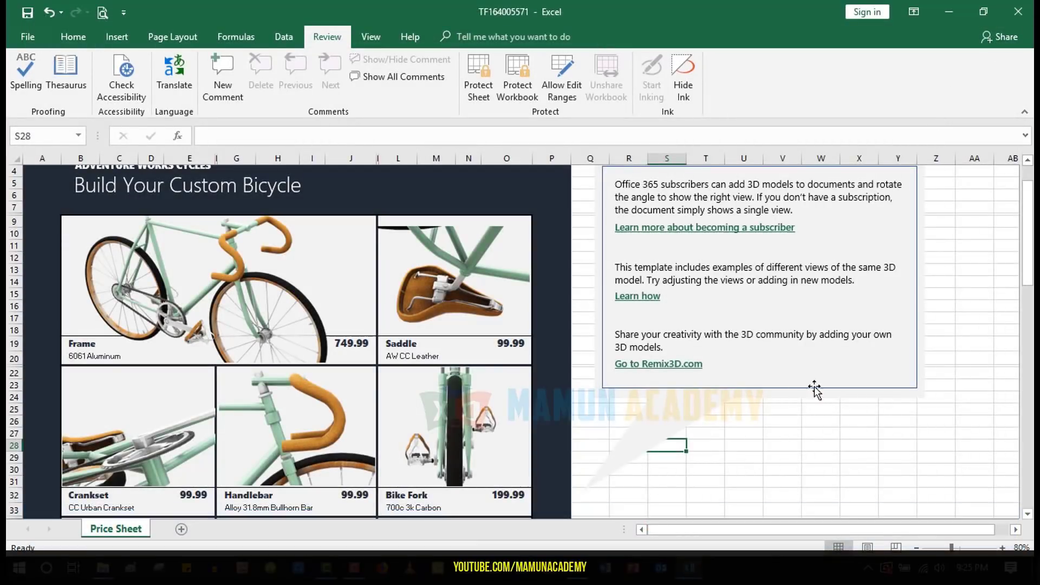
# In Exercise File, drag column I wider to reveal the Earnings amounts, then return to TF164005571
pyautogui.click(800, 422)
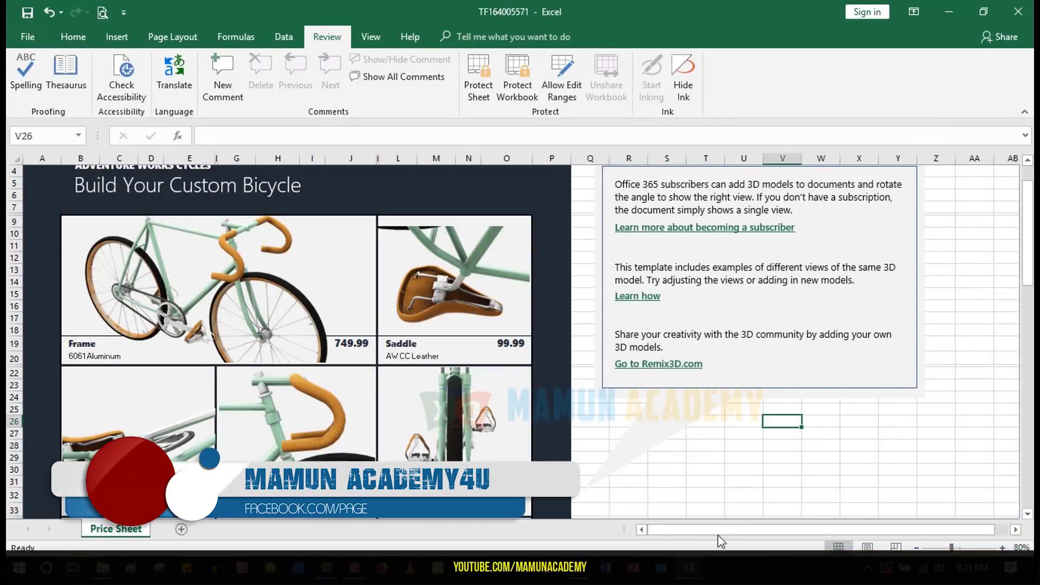
pyautogui.moveTo(689, 567)
pyautogui.click(623, 520)
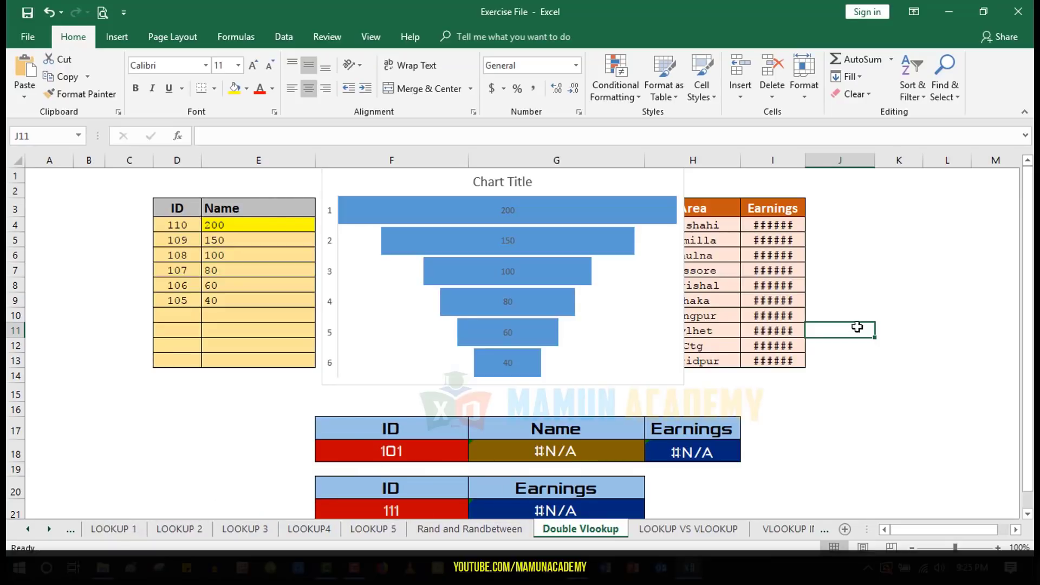
pyautogui.moveTo(810, 163); pyautogui.dragTo(825, 163)
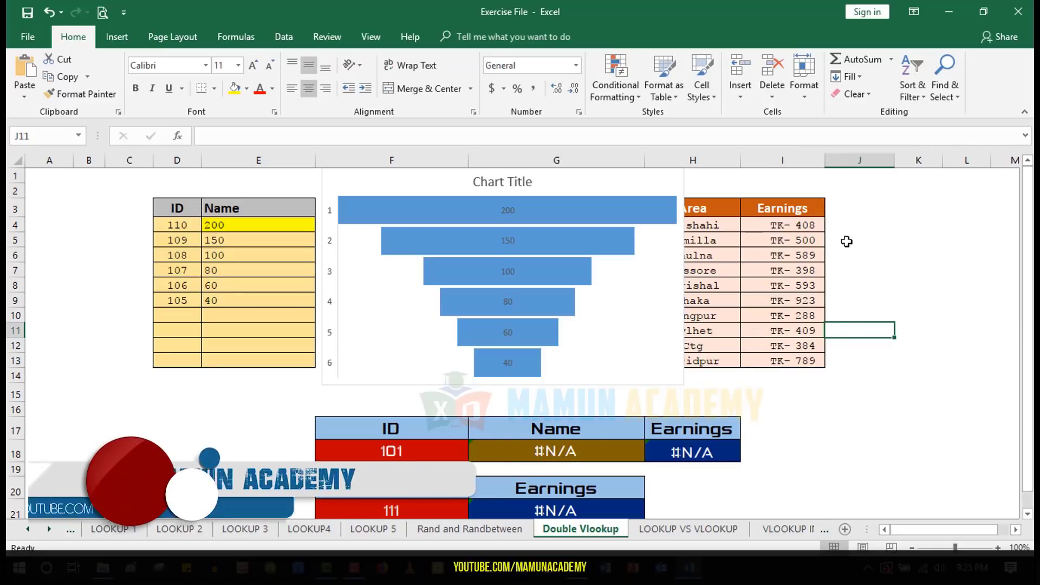
pyautogui.click(511, 268)
pyautogui.click(859, 409)
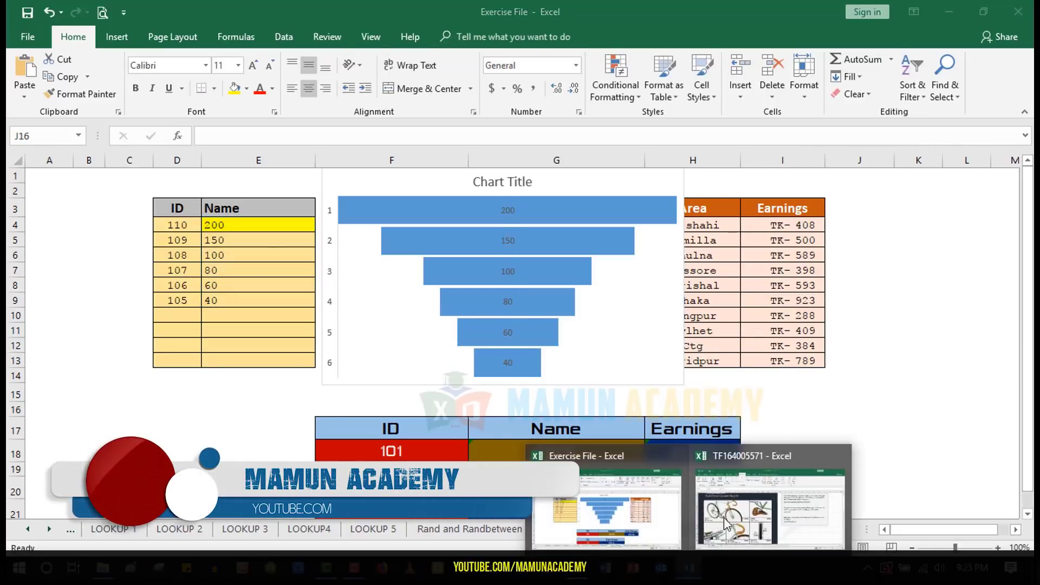
pyautogui.click(736, 514)
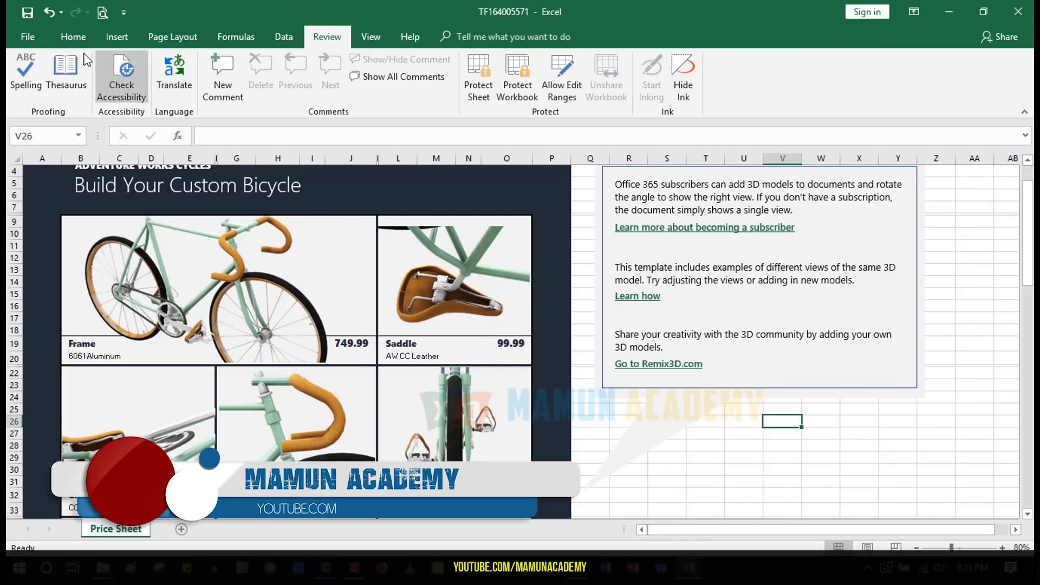
# Rotate the Frame bicycle model to a diagonal view from above, then select the Saddle model
pyautogui.click(73, 37)
pyautogui.click(765, 447)
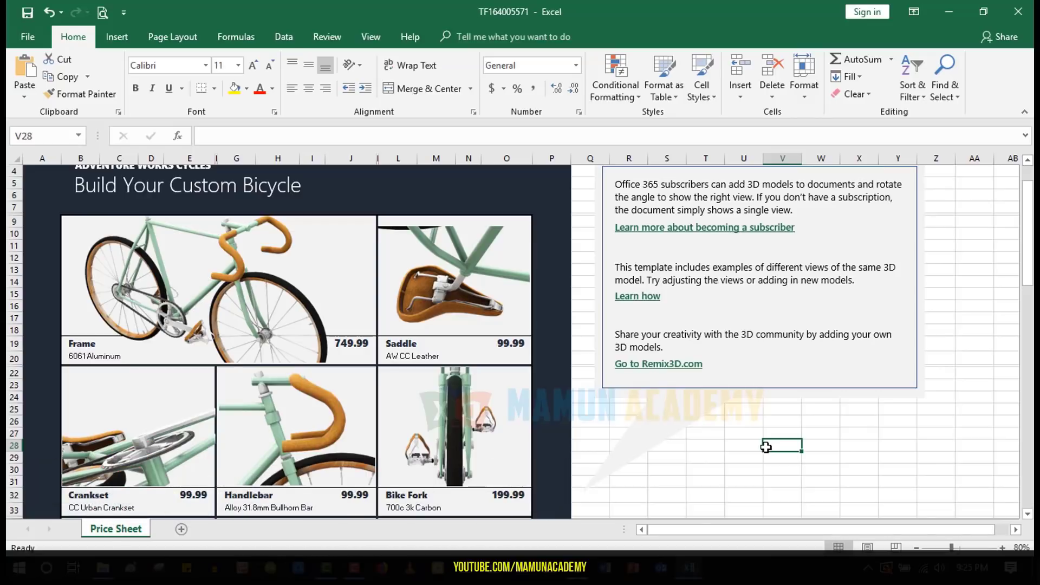
pyautogui.click(253, 286)
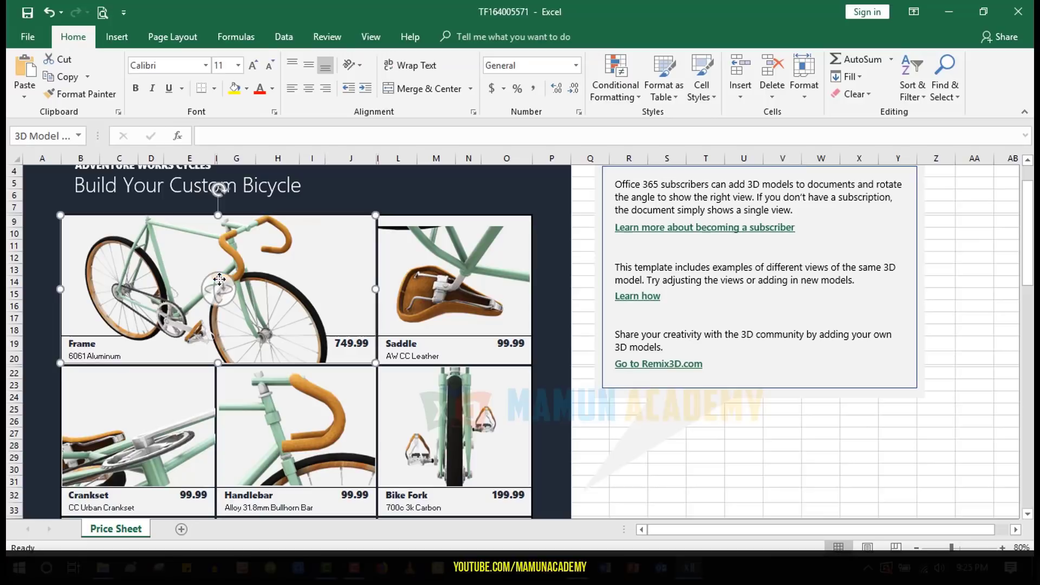
pyautogui.moveTo(217, 292)
pyautogui.mouseDown()
pyautogui.moveTo(224, 244)
pyautogui.moveTo(263, 335)
pyautogui.moveTo(262, 452)
pyautogui.moveTo(260, 412)
pyautogui.mouseUp()
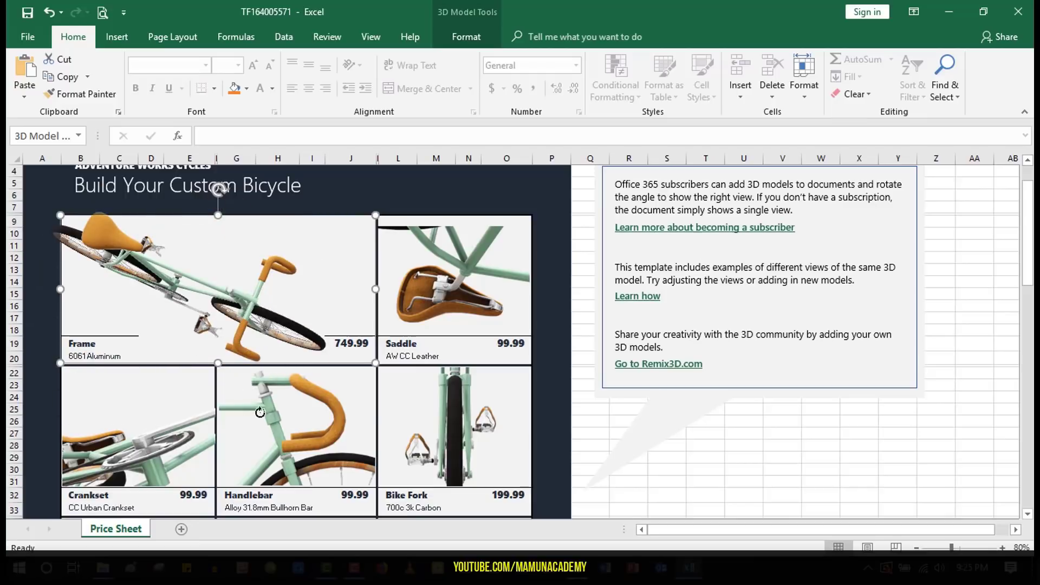
pyautogui.click(465, 277)
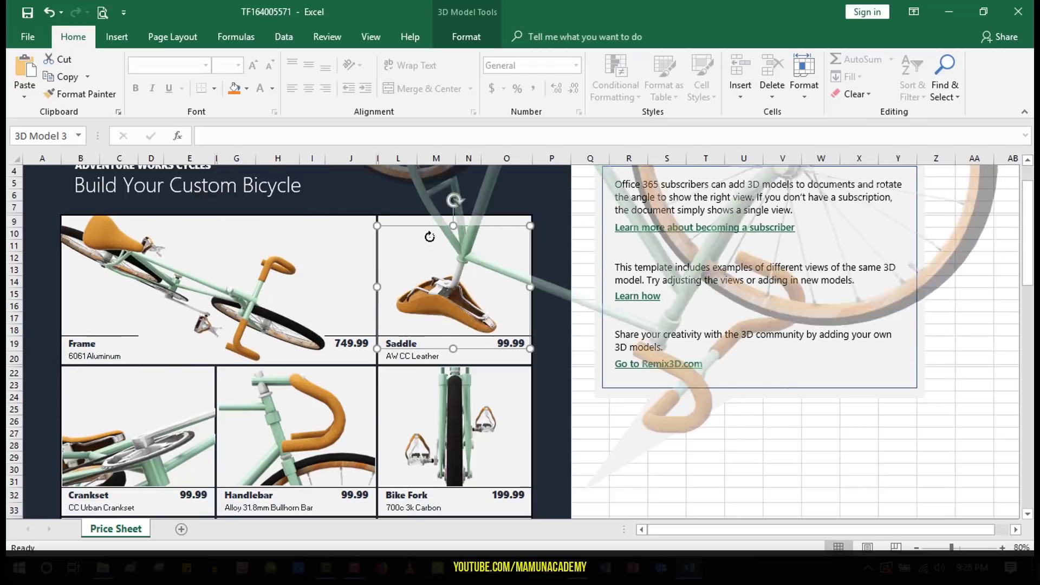